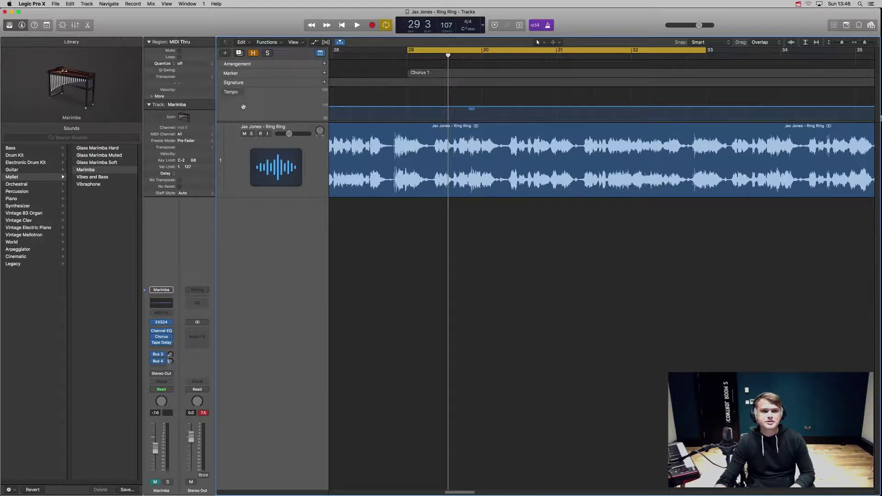
Add one software instrument track and set its instrument slot to No Plug-in.
left_click(223, 54)
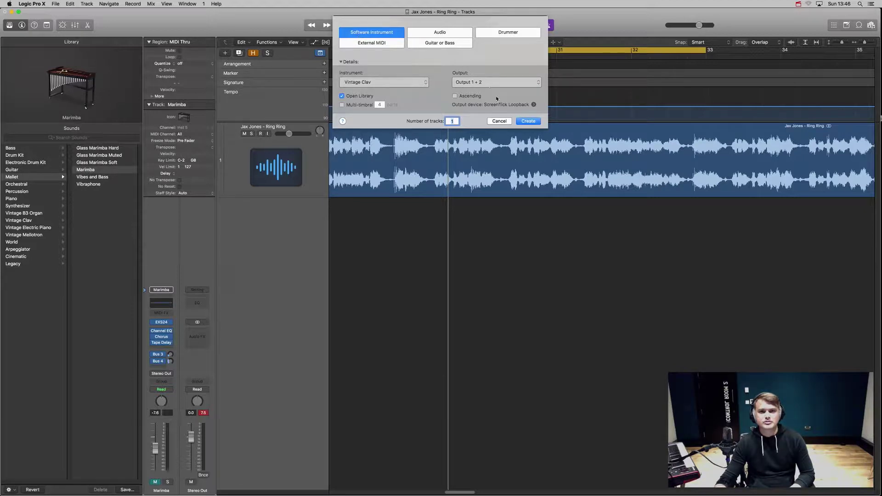
left_click(528, 121)
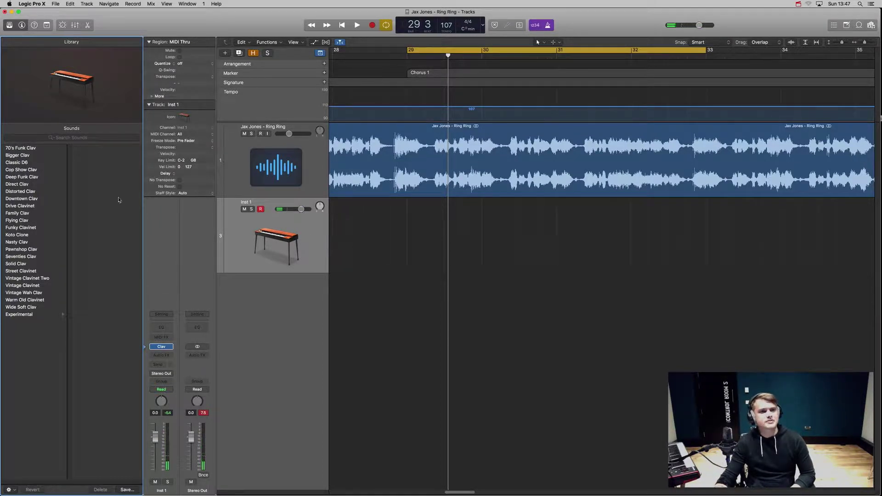
left_click(171, 348)
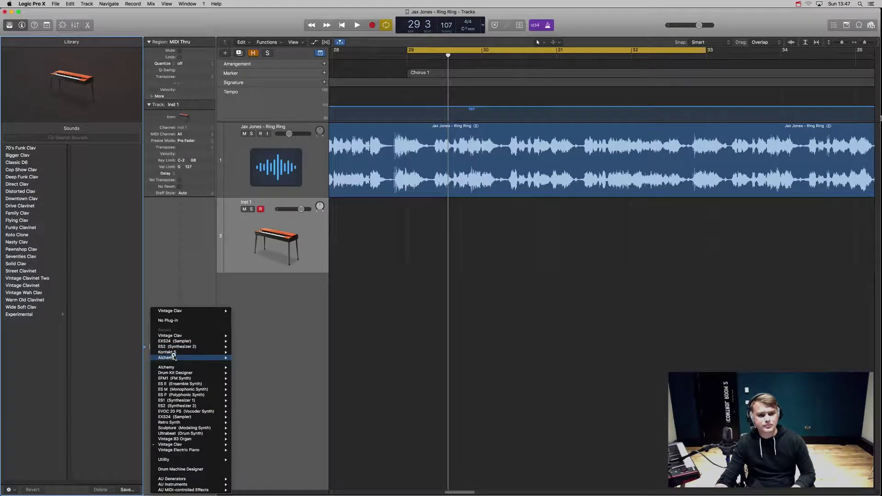
left_click(168, 320)
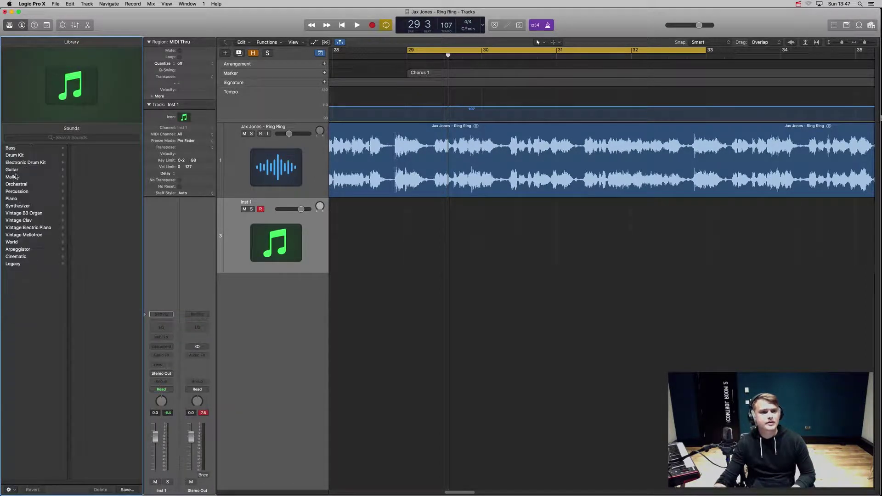
Load the Epic Electro patch from the Drum Machine group of the Electronic Drum Kit sounds onto the new track.
left_click(20, 156)
left_click(30, 163)
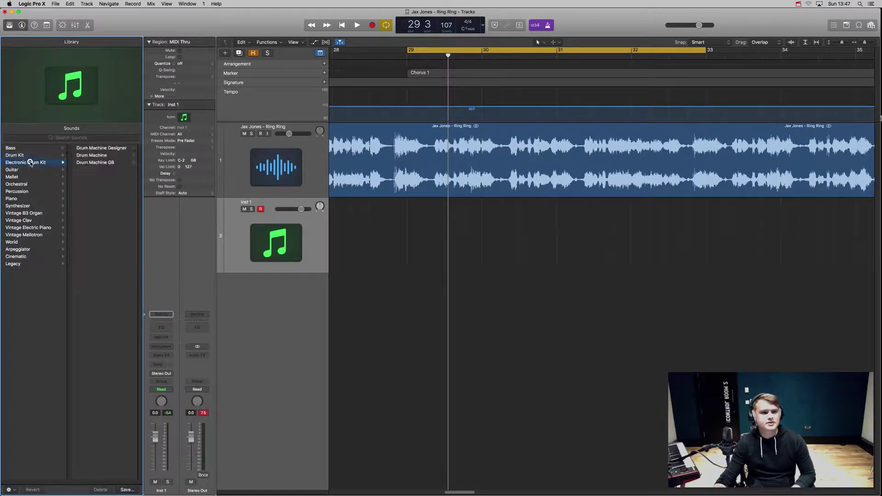
left_click(109, 156)
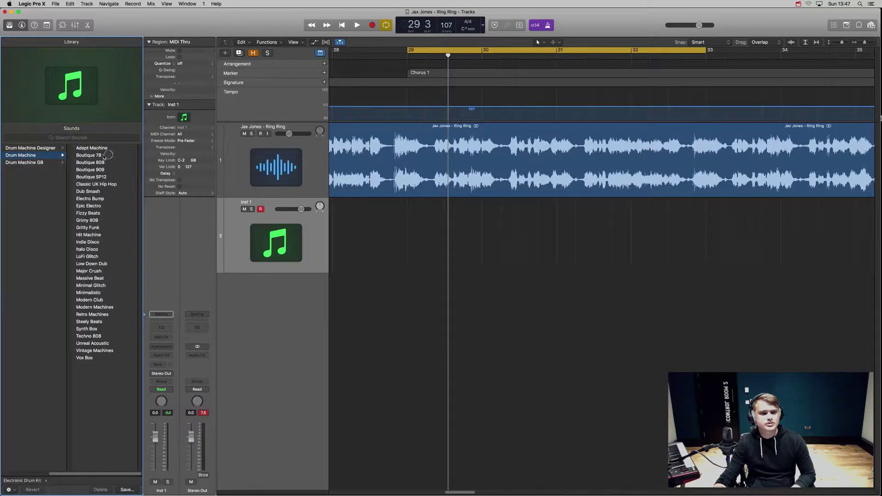
left_click(96, 206)
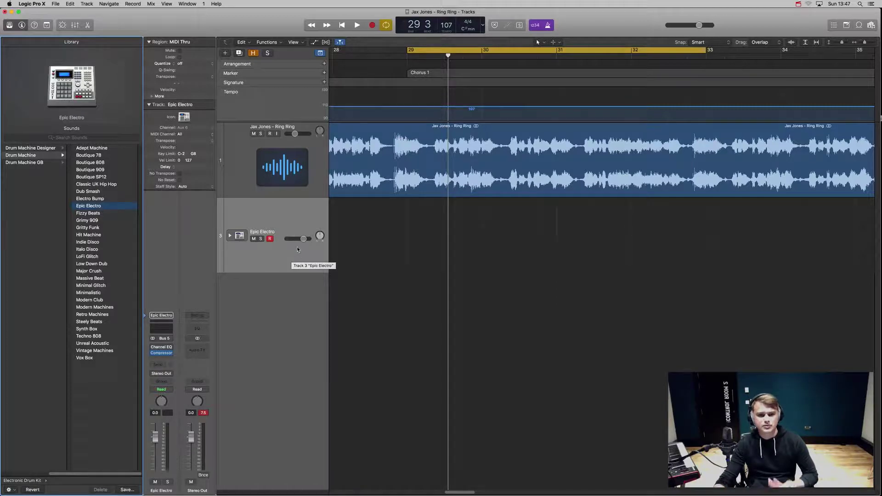
Expand the Epic Electro track stack and select its Snare subtrack followed by its Kick subtrack.
left_click(230, 236)
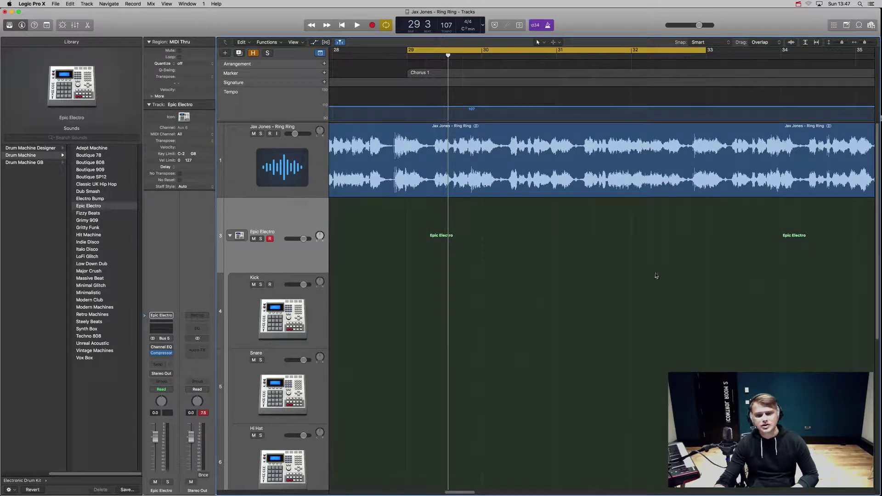
scroll(869, 353, "down", 3)
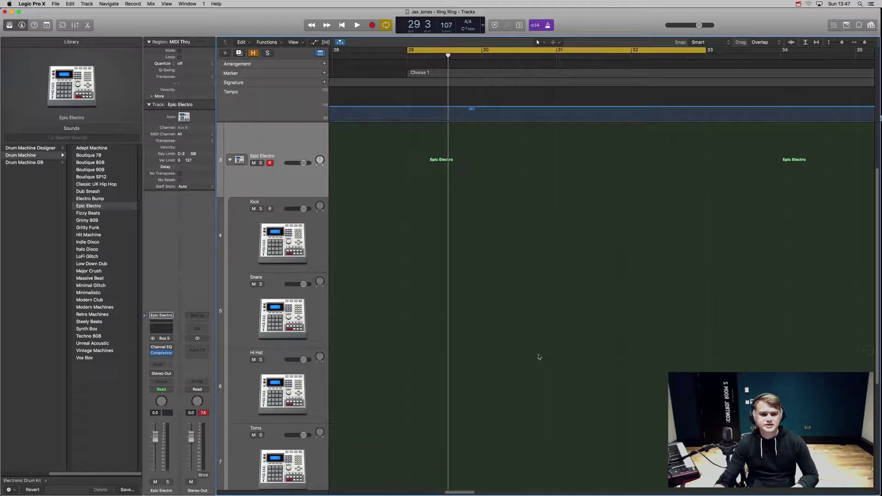
scroll(865, 350, "down", 2)
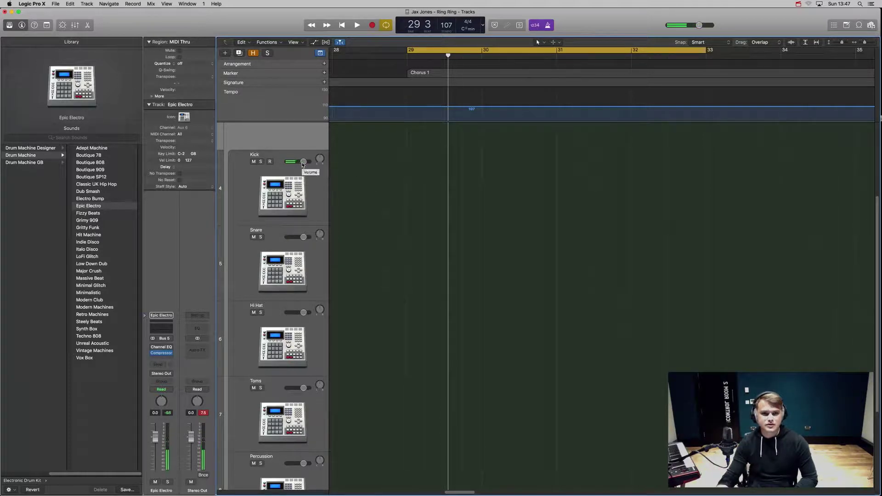
left_click(291, 250)
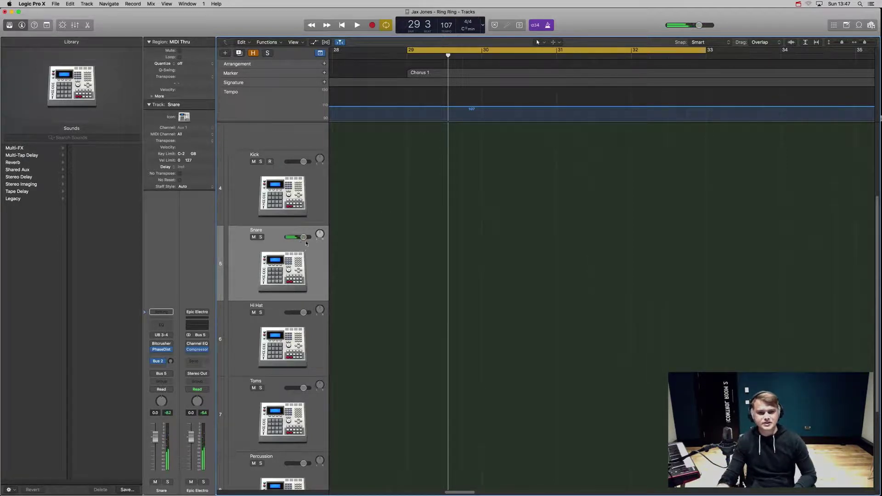
left_click(278, 191)
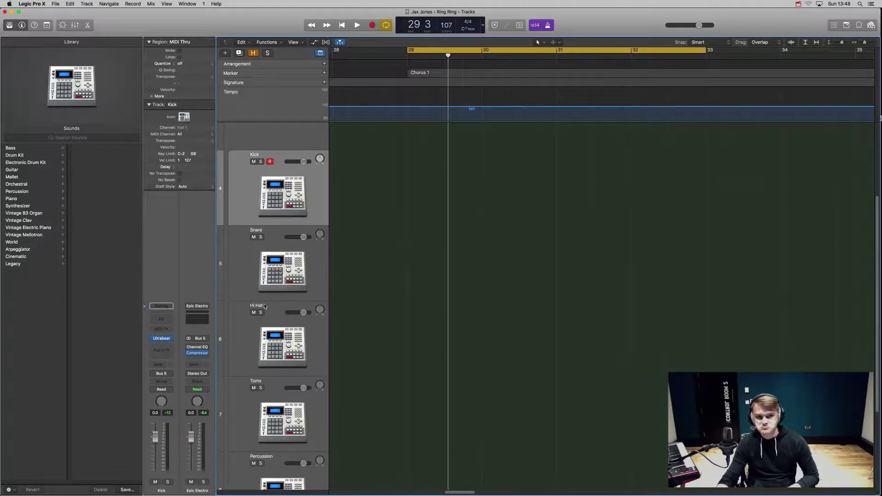
Redraw the cycle range to cover four bars, from bar 29 to bar 33.
left_click(409, 50)
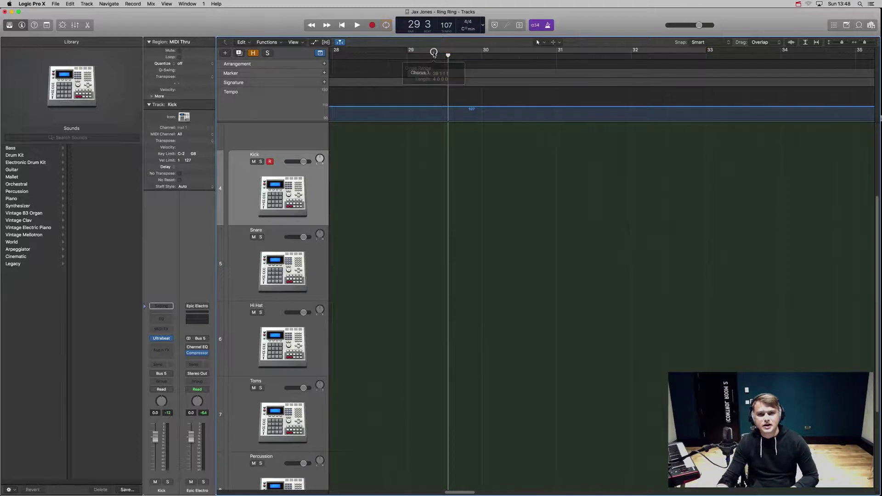
left_click_drag(407, 54, 560, 60)
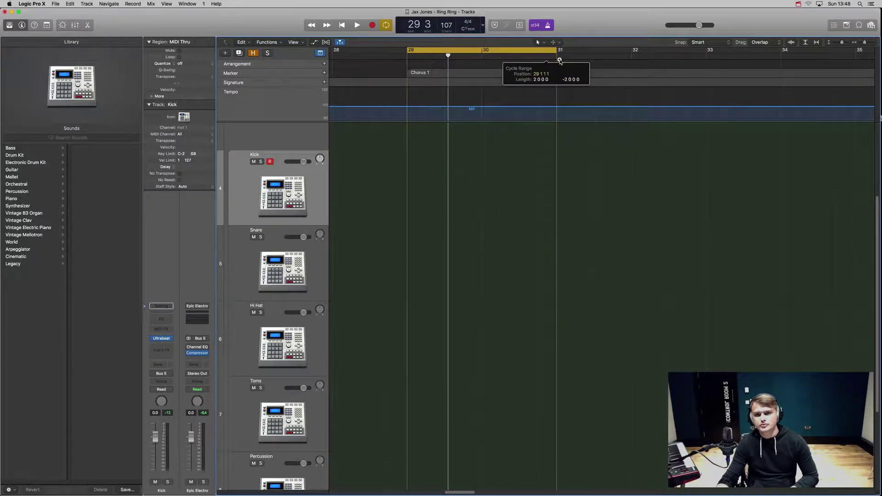
left_click(462, 50)
left_click(420, 50)
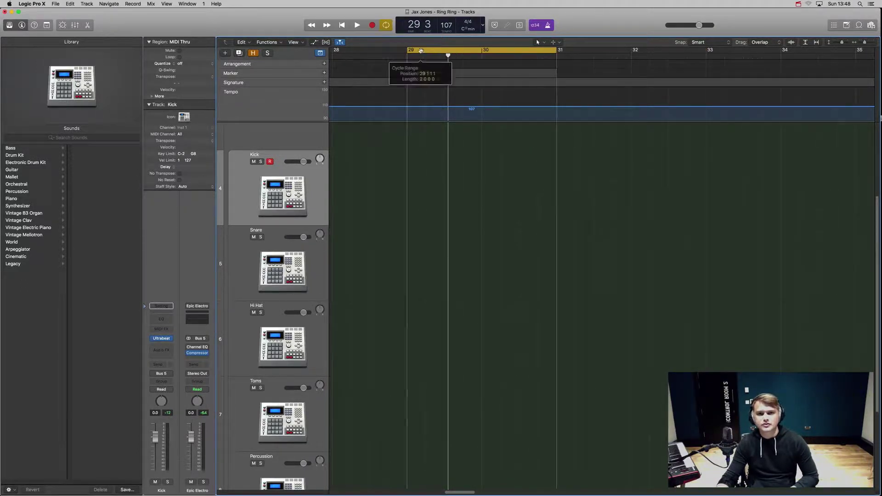
left_click_drag(408, 51, 690, 52)
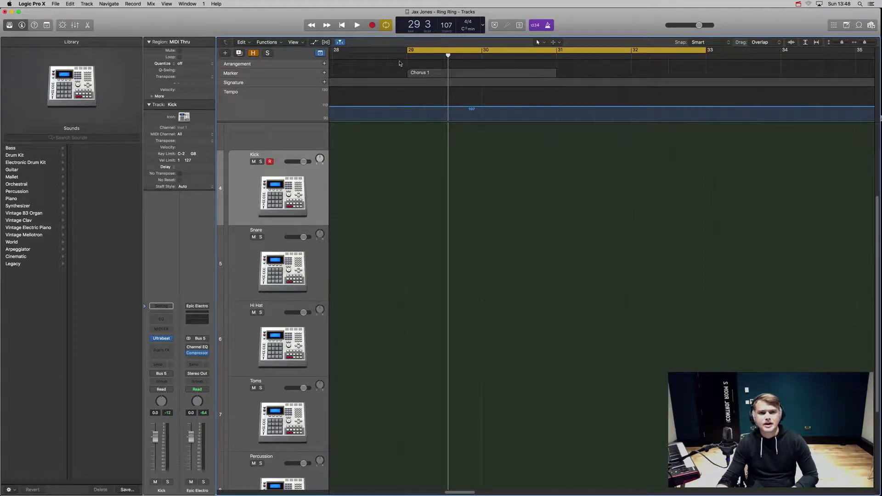
Delete the Chorus 1 marker at bar 29 from the Marker track.
scroll(431, 65, "right", 1)
scroll(432, 65, "left", 5)
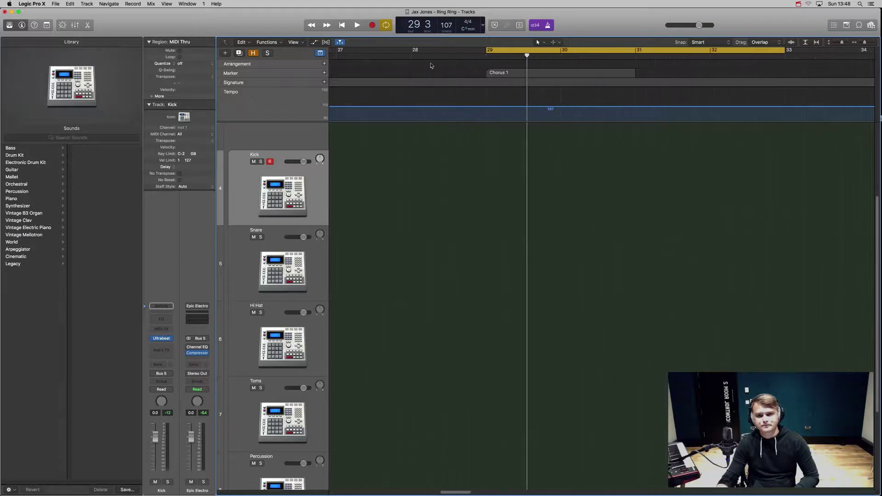
scroll(445, 70, "right", 3)
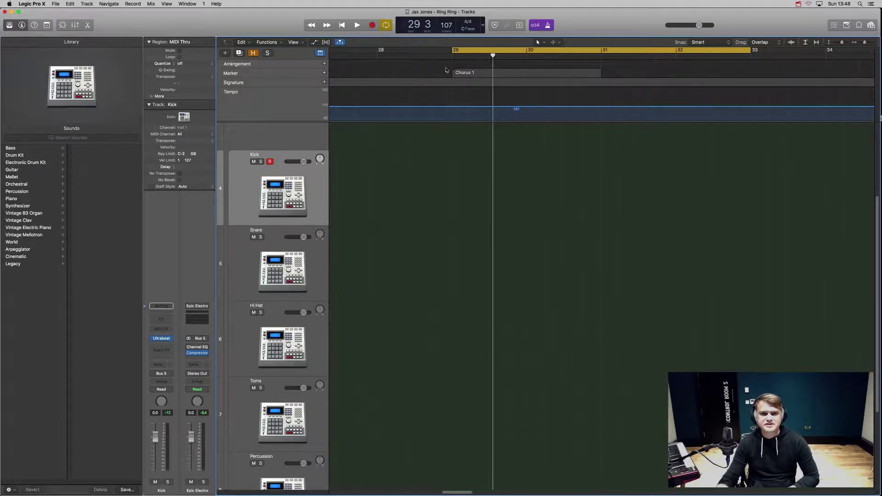
left_click(482, 75)
key("Delete")
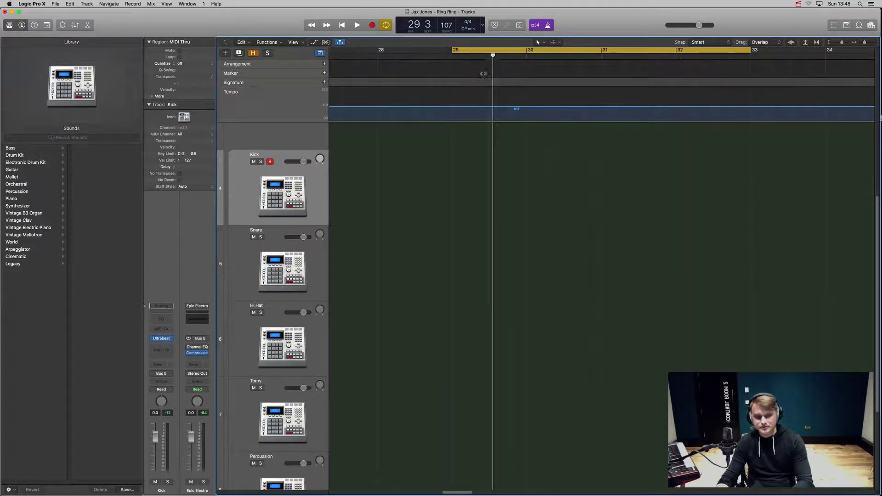
Hide the global tracks above the track area.
left_click(258, 53)
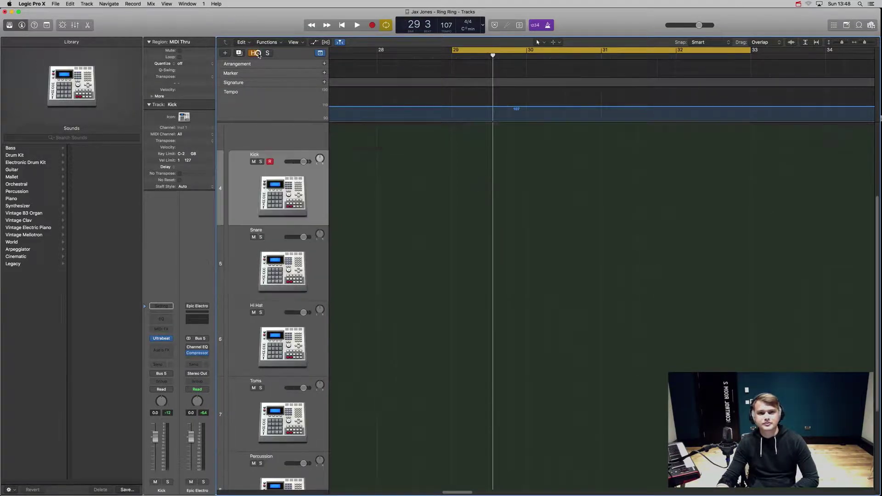
left_click(257, 53)
key("g")
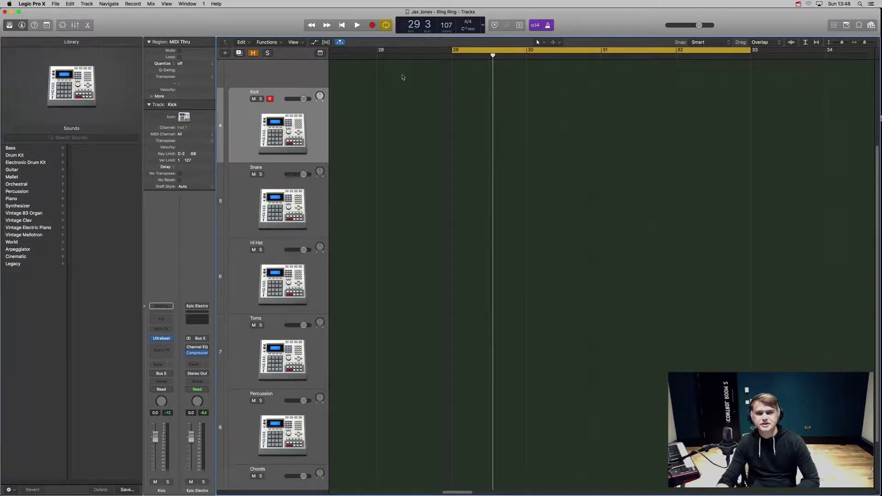
Play the reference song briefly from shortly after bar 28 into the start of bar 29.
scroll(449, 68, "up", 5)
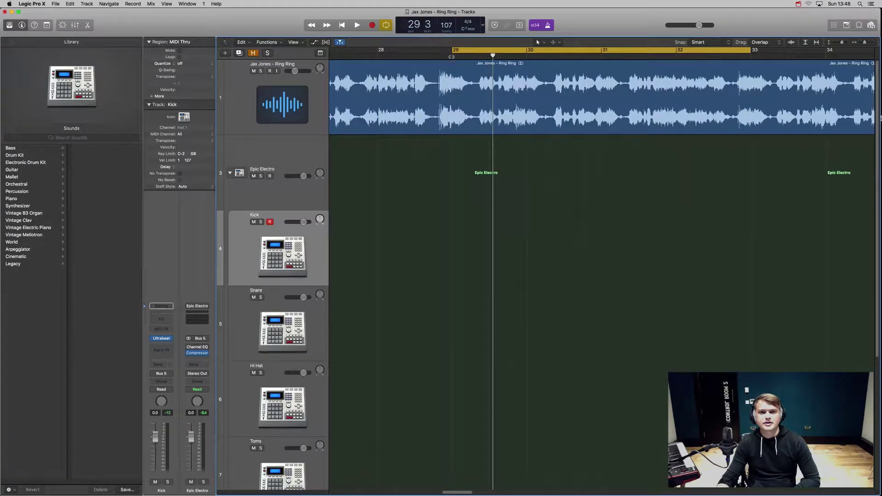
left_click(451, 56)
left_click(399, 56)
key("space")
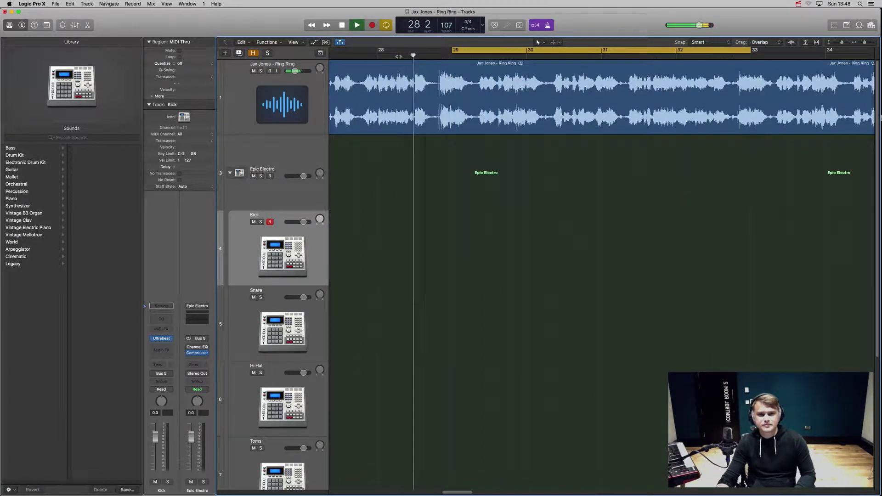
key("space")
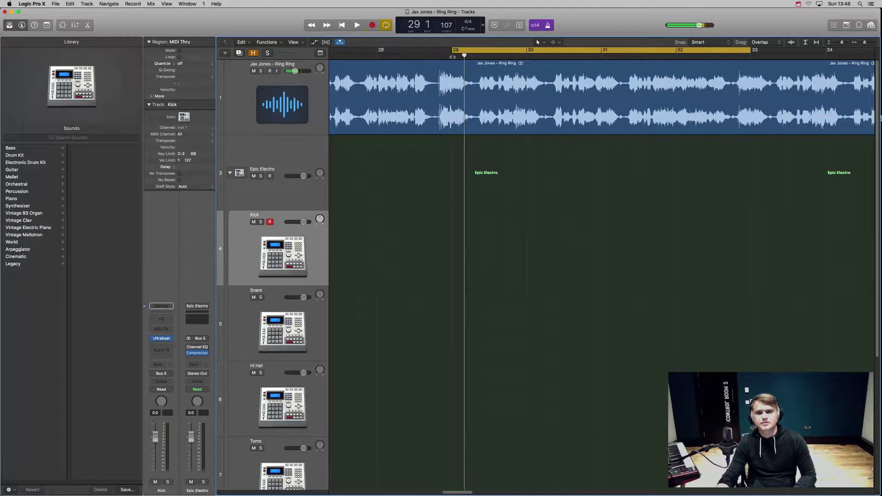
Create a new marker at the playhead position at the start of bar 29.
left_click(452, 56)
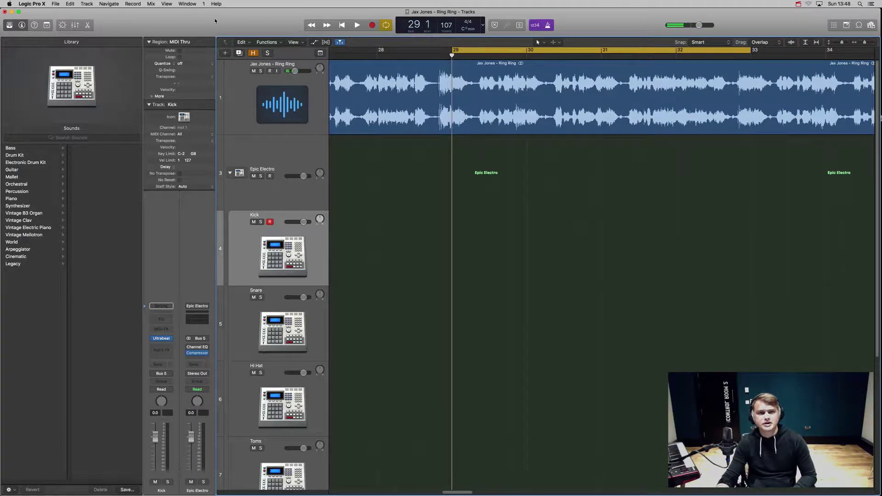
left_click(87, 4)
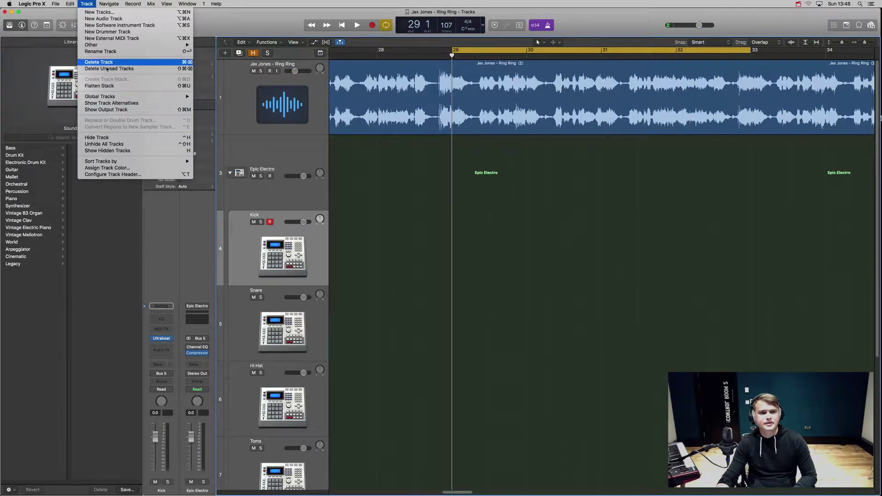
mouse_move(109, 4)
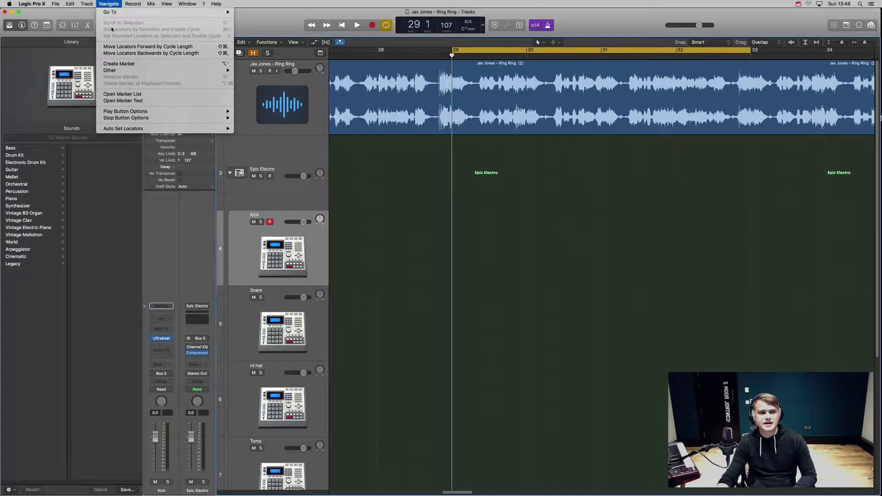
left_click(120, 65)
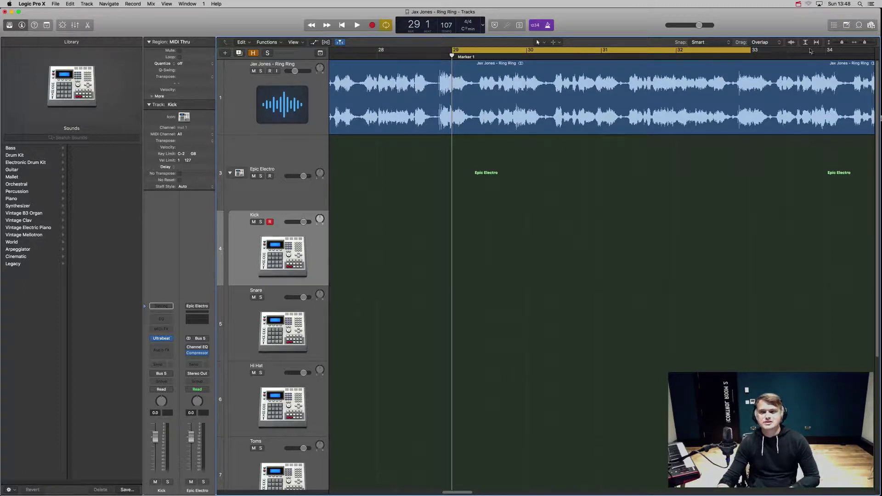
Rename the bar 29 marker to "Chorus 1" in the marker list and close the list.
left_click(834, 26)
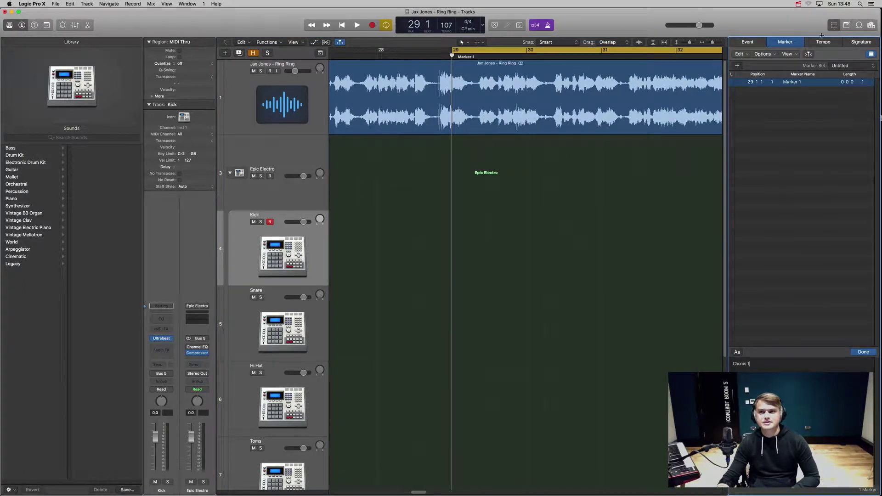
left_click(781, 43)
left_click(796, 83)
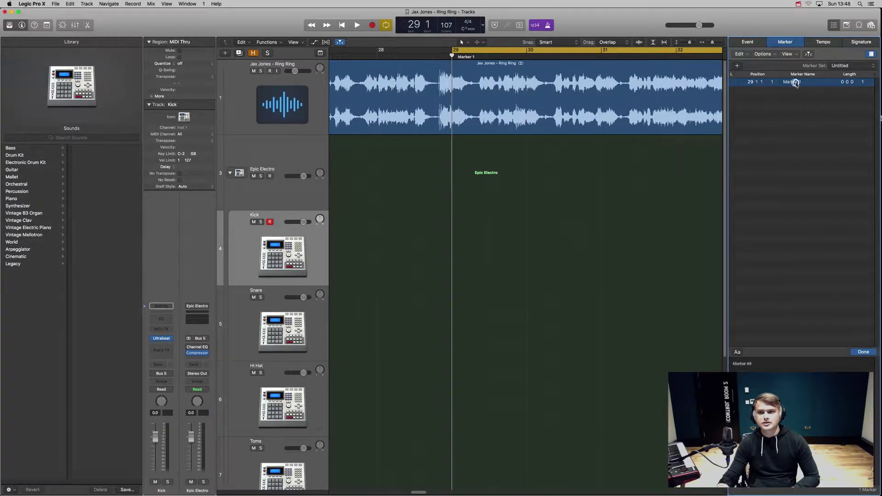
double_click(795, 82)
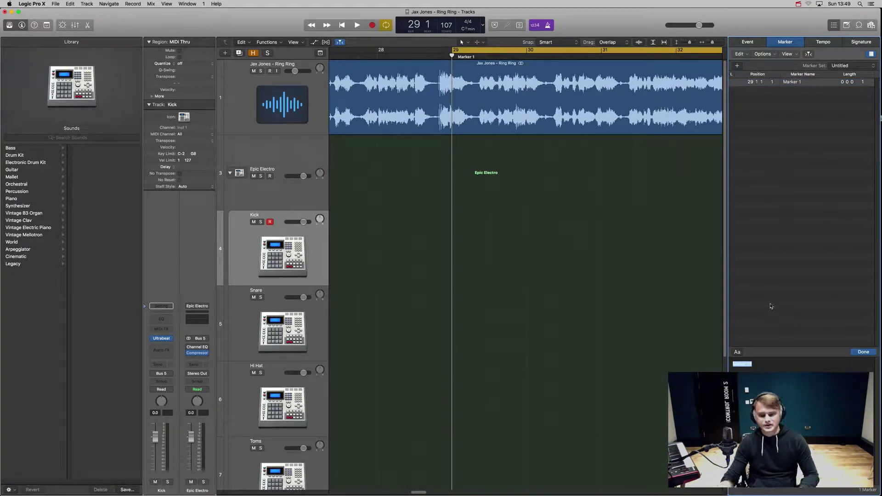
type("Chorus")
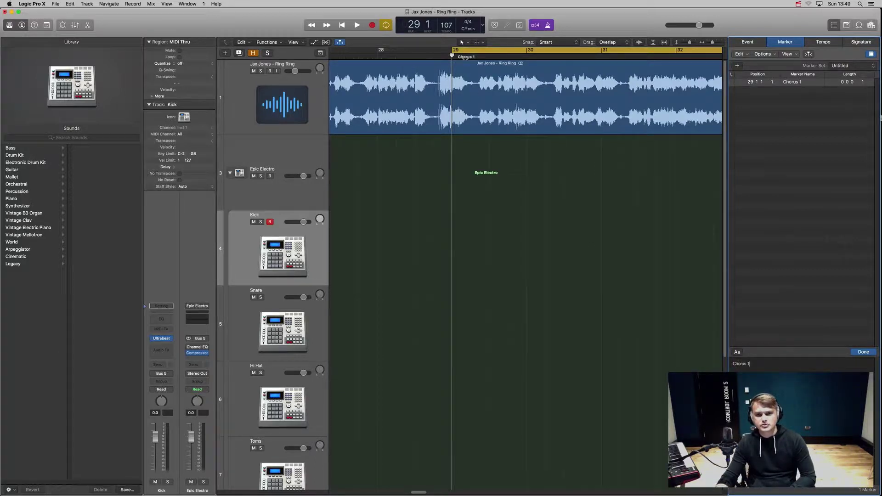
left_click(834, 26)
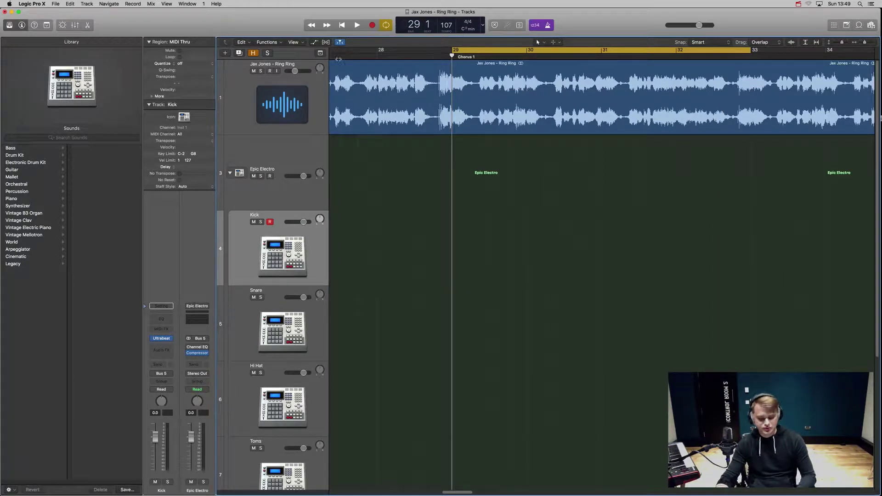
Show the global tracks and name the bar 29 marker "Chorus 1" in the marker track.
key("g")
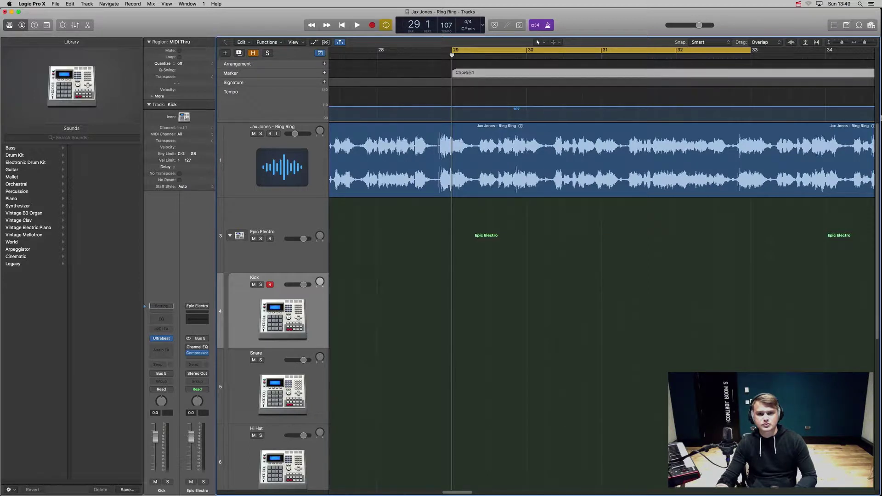
double_click(467, 72)
type("Ch")
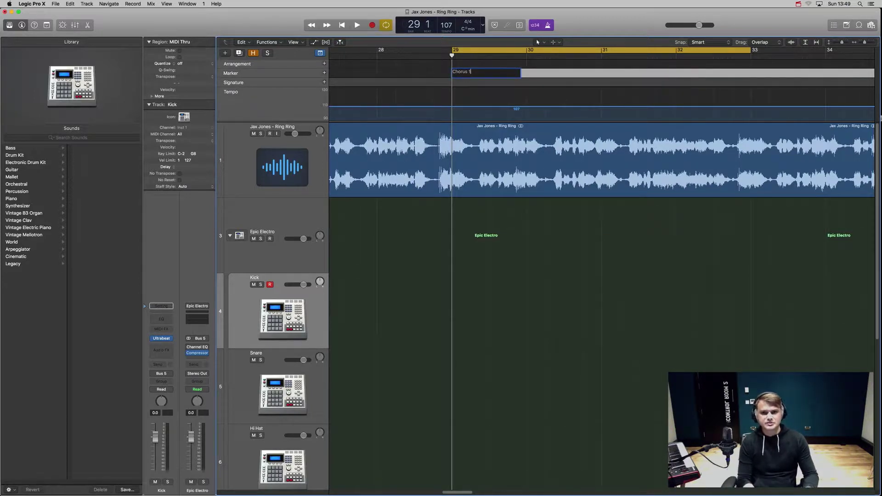
type("orus 1")
key("Return")
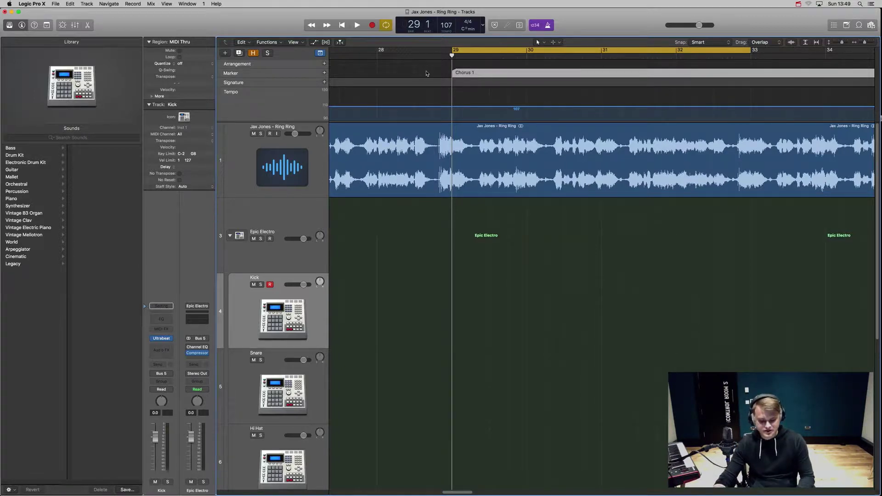
Hide the global tracks so only the project's tracks remain under the ruler.
left_click(320, 54)
left_click(321, 53)
left_click(320, 54)
left_click(321, 53)
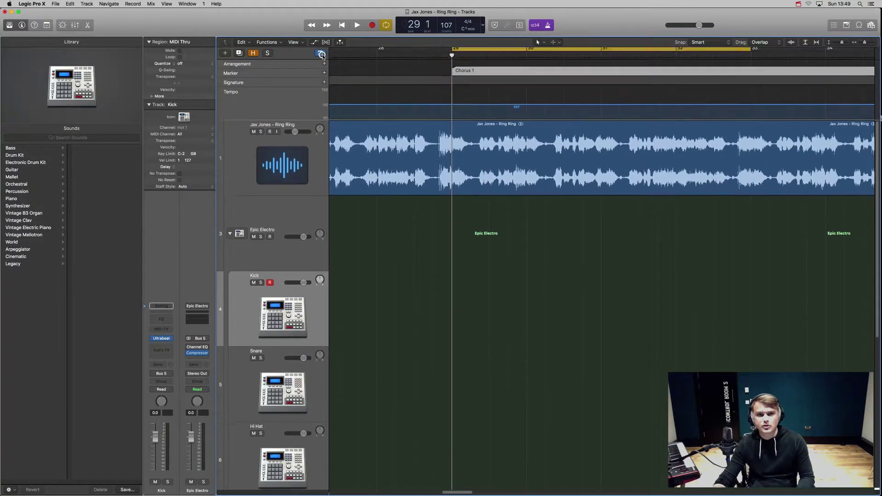
left_click(321, 54)
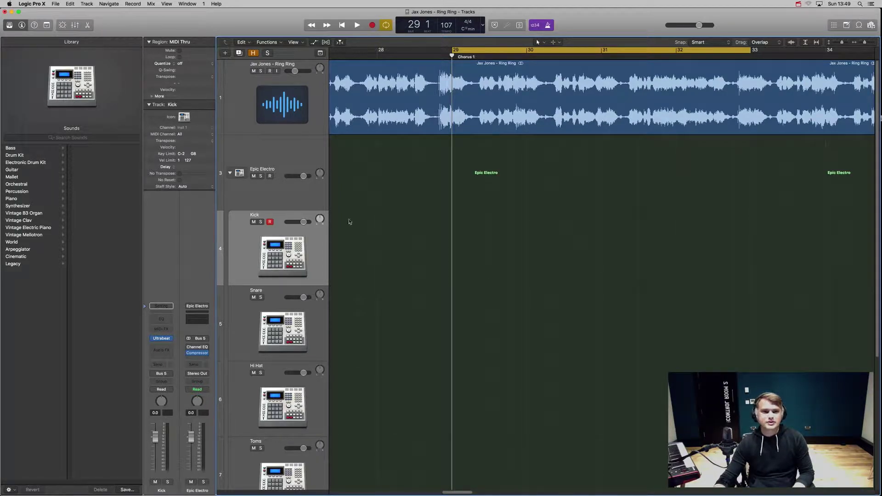
Open the Kick track's Ultrabeat instrument and switch on its step sequencer.
left_click(162, 338)
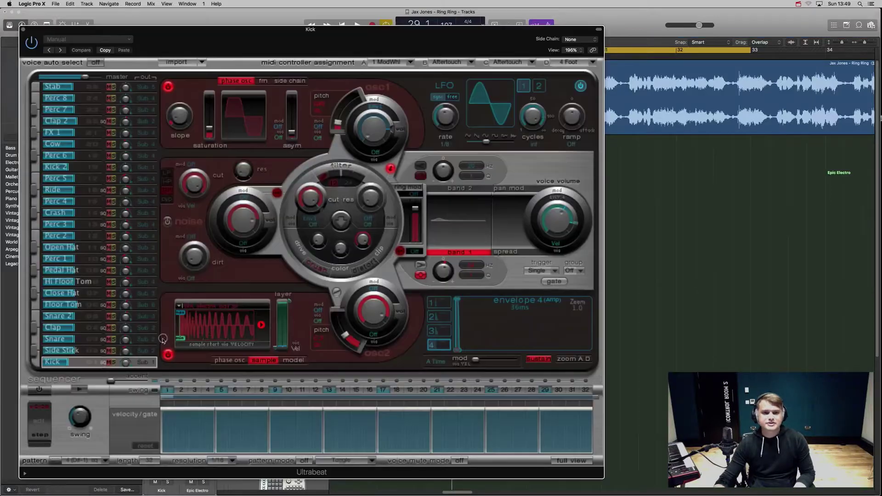
left_click_drag(330, 50, 376, 33)
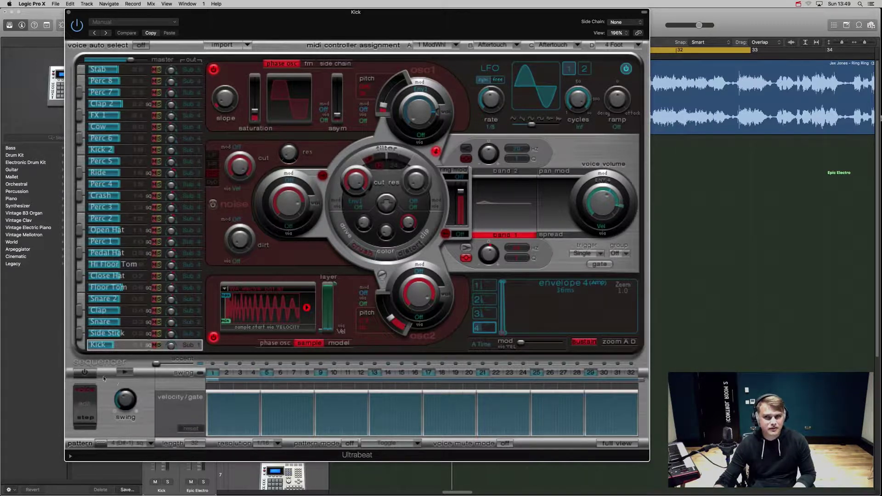
left_click(85, 373)
left_click(85, 374)
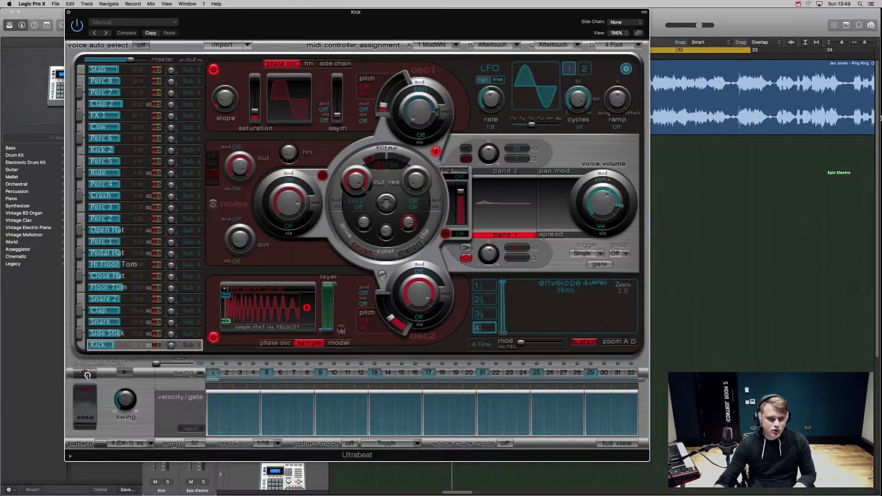
left_click(86, 374)
left_click(87, 374)
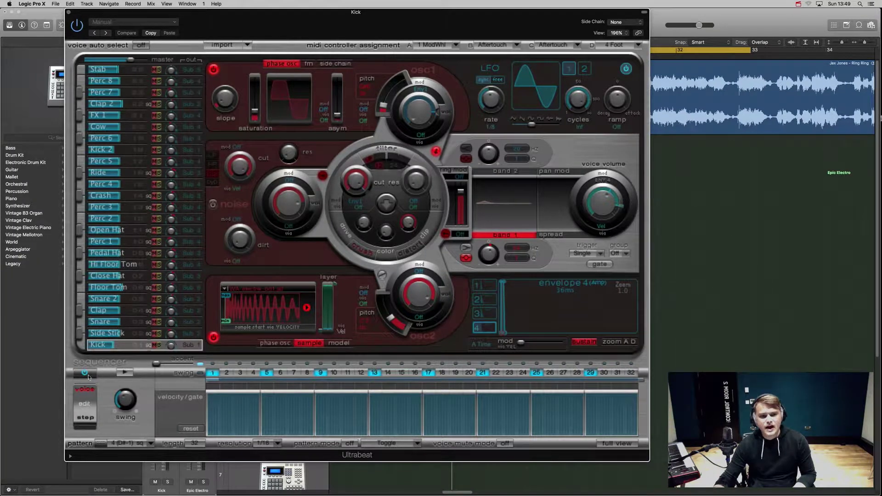
Show Ultrabeat's full-view sequencer grid and clear the existing steps of every drum voice.
left_click(605, 444)
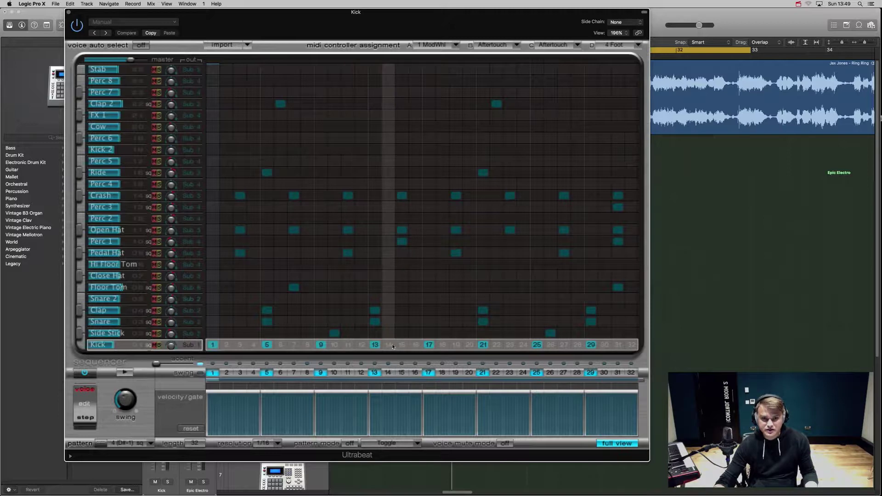
left_click(83, 346)
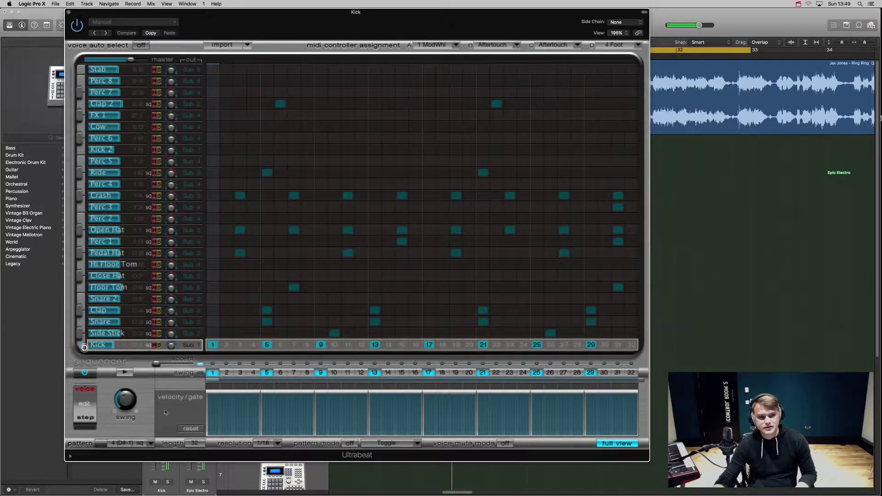
left_click(214, 345)
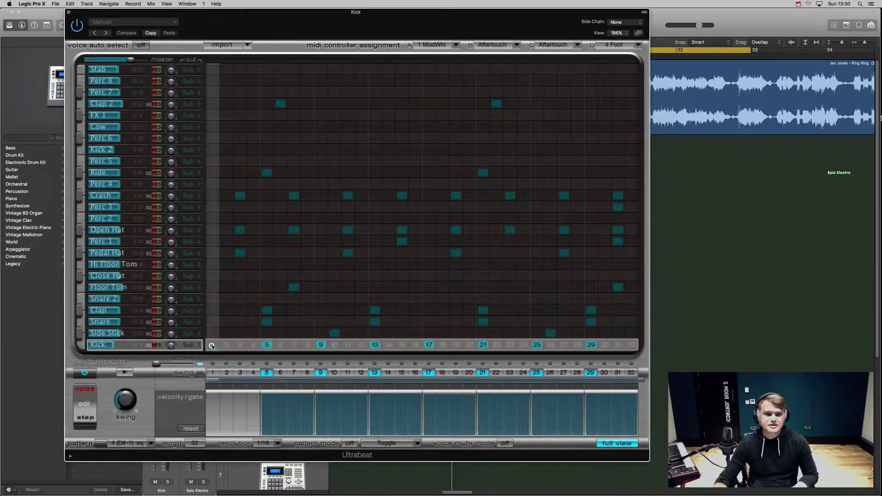
left_click(212, 346)
left_click(212, 346)
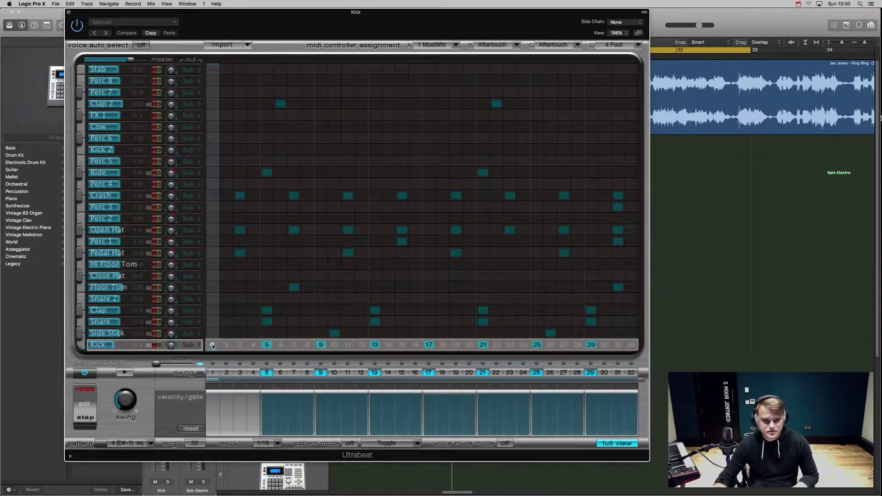
left_click_drag(212, 346, 635, 70)
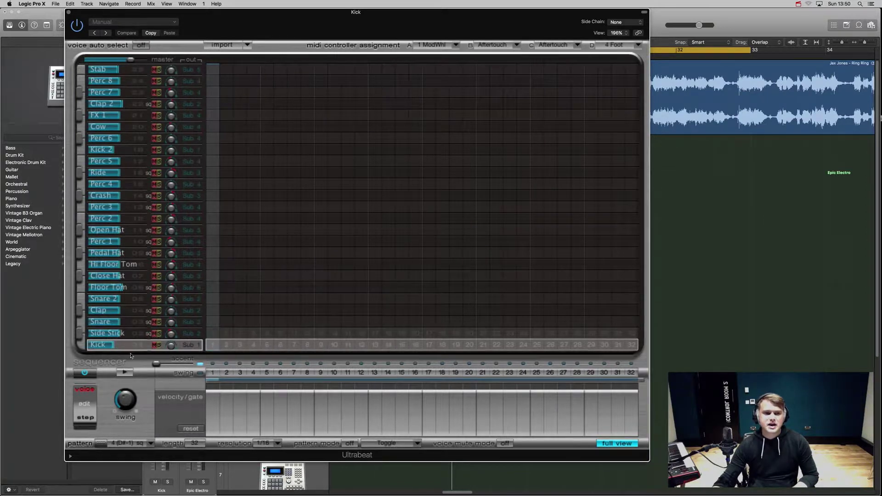
Start the Ultrabeat pattern and place Kick hits on steps 1, 5, 9, 13, 17, 21 and 25.
left_click(125, 374)
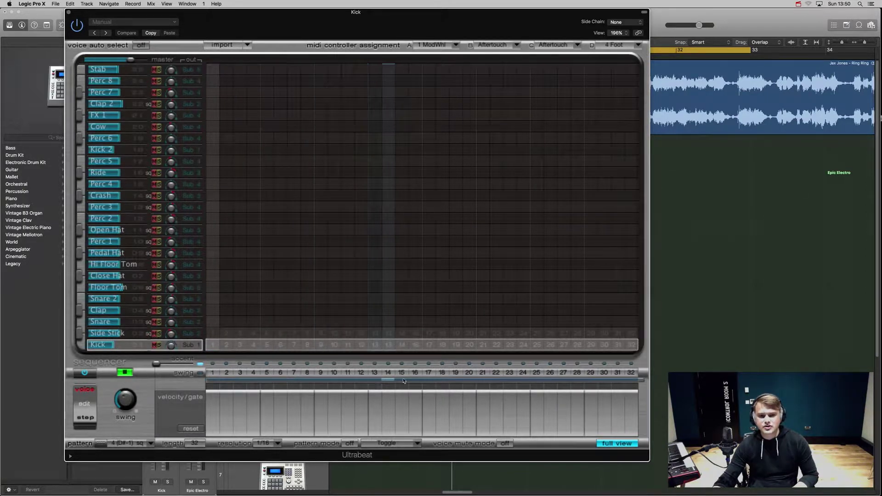
left_click(215, 345)
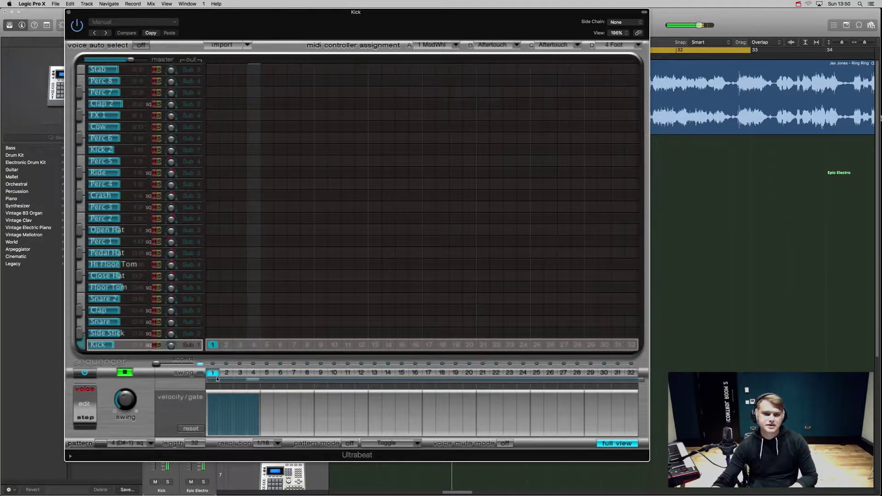
left_click(266, 345)
left_click(321, 345)
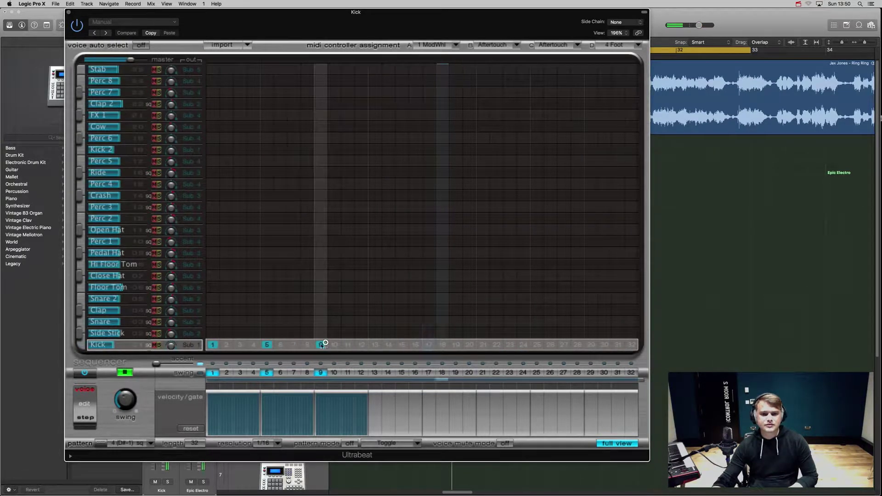
left_click(375, 345)
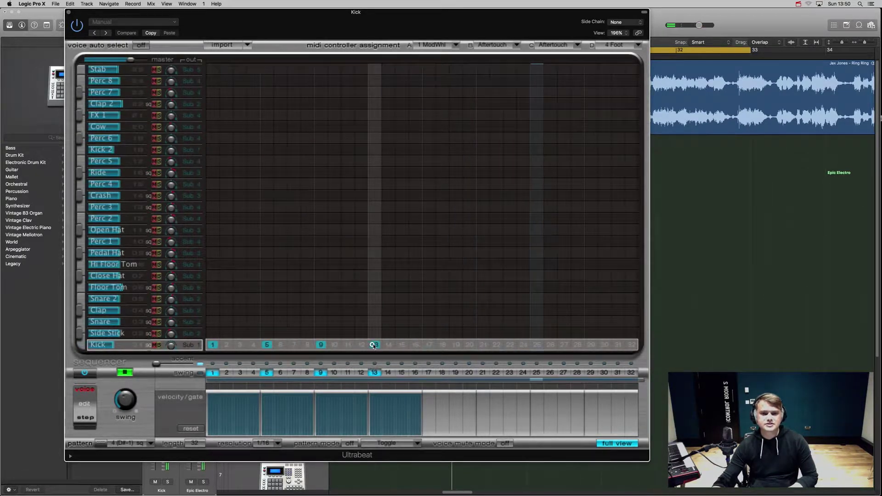
left_click(429, 345)
left_click(483, 344)
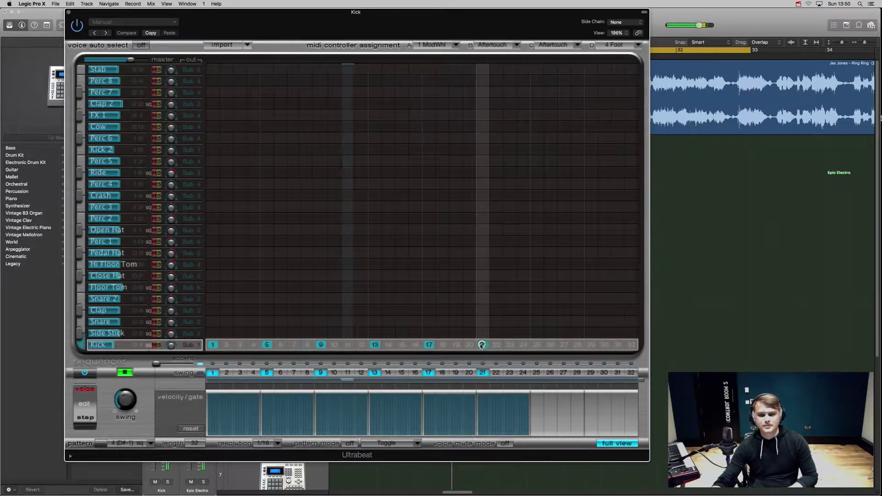
left_click(534, 344)
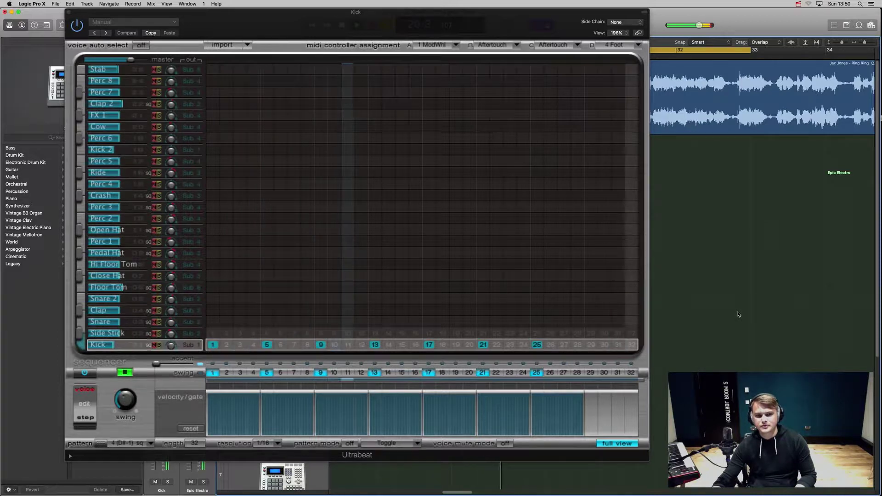
Play the kick pattern along with the song, toggling the Ultrabeat sequencer off and back on.
key("space")
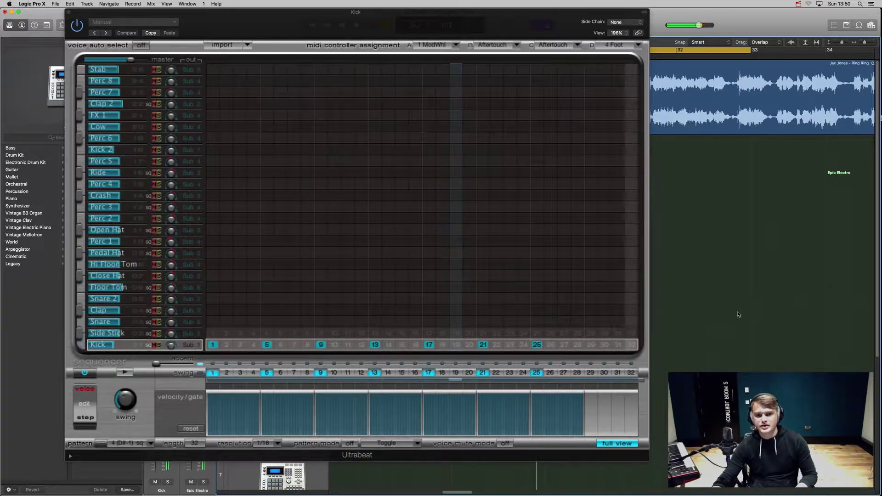
key("space")
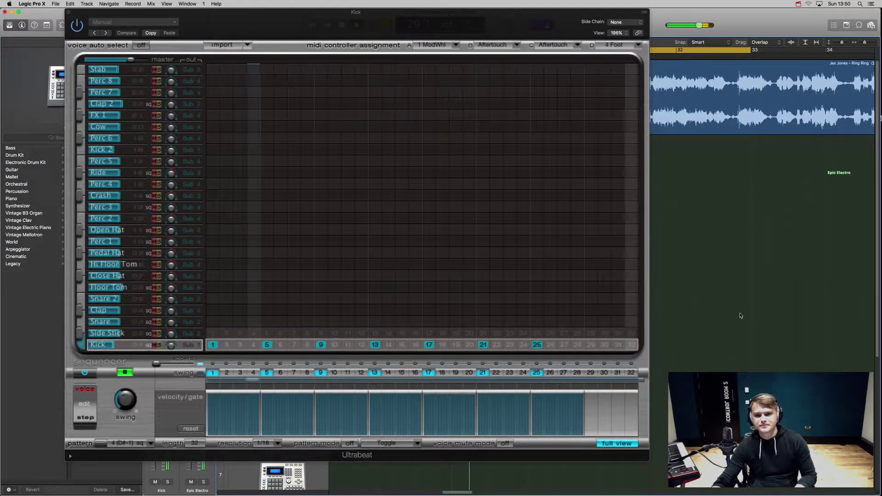
left_click(85, 373)
left_click(85, 373)
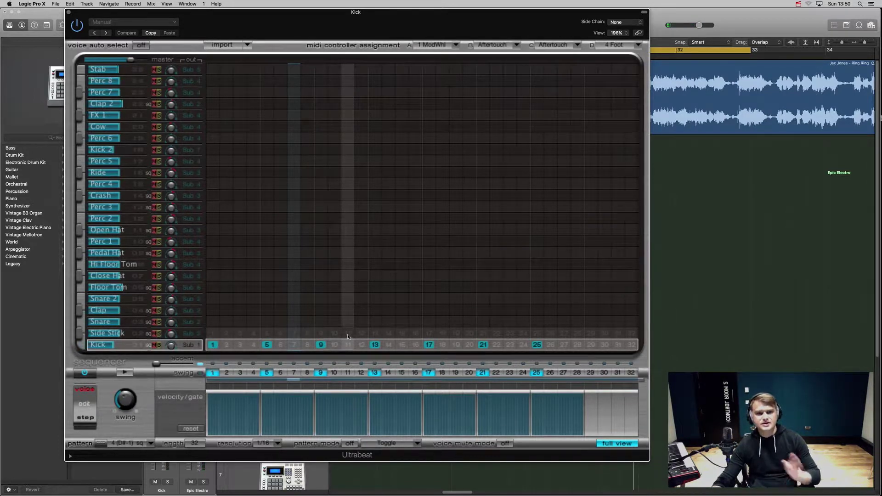
Switch to Chrome, listen to part of the Jax Jones – Ring Ring video on YouTube, pause it and return to Logic Pro X.
key("super+Tab")
key("super+Tab")
key("super+Tab")
key("super+Tab")
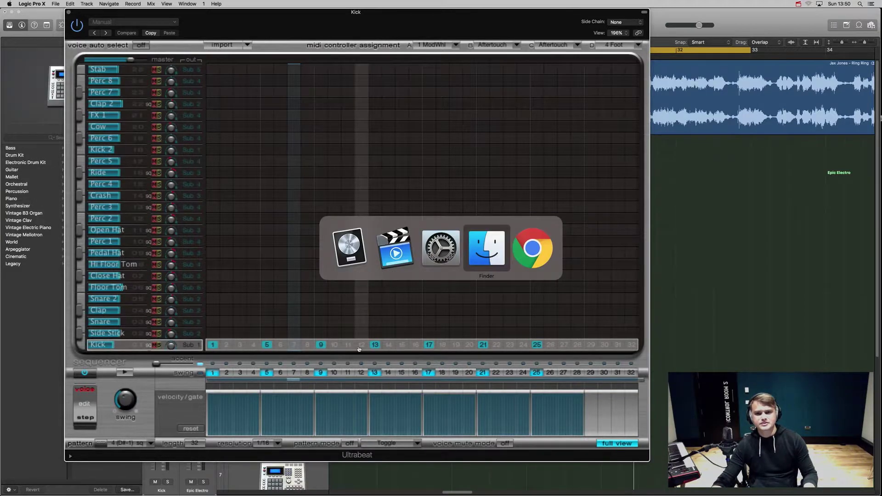
key("space")
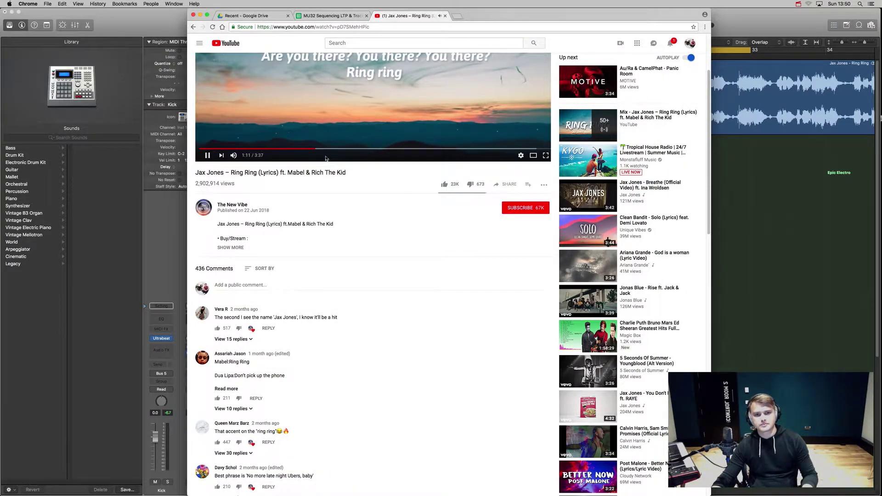
key("space")
key("super+Tab")
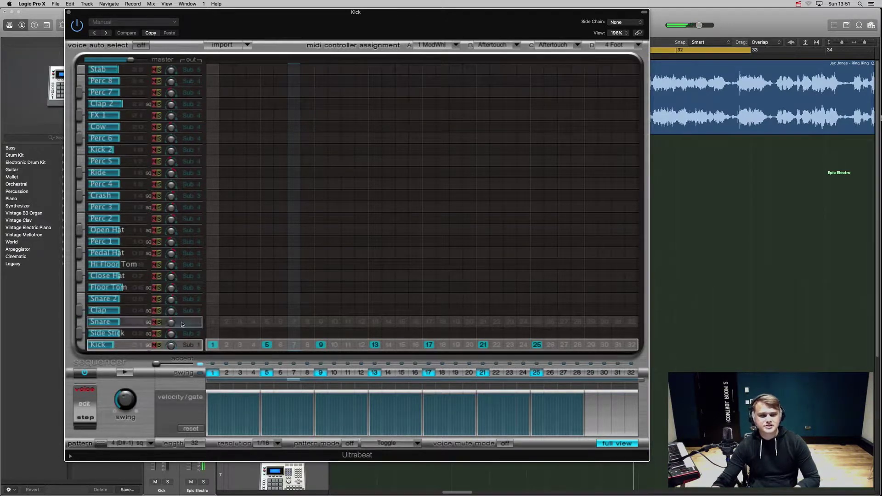
Try a Side Stick hit on step 3 and play the pattern against the song.
left_click(239, 334)
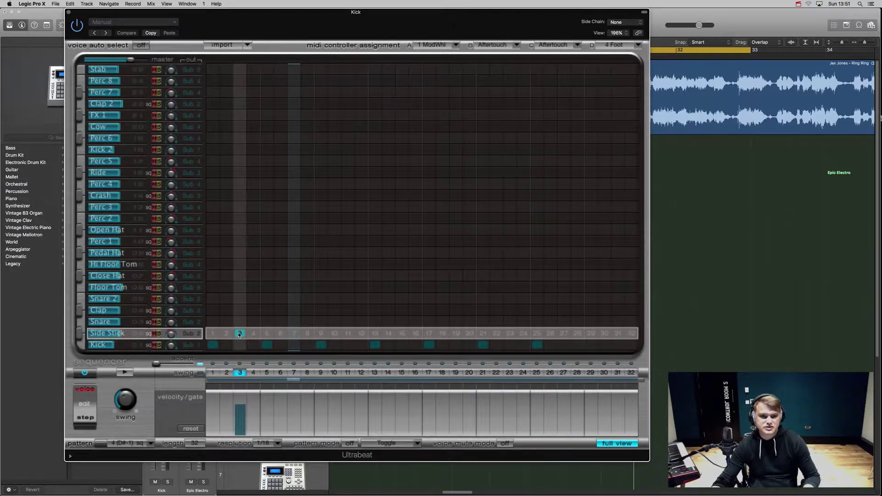
key("space")
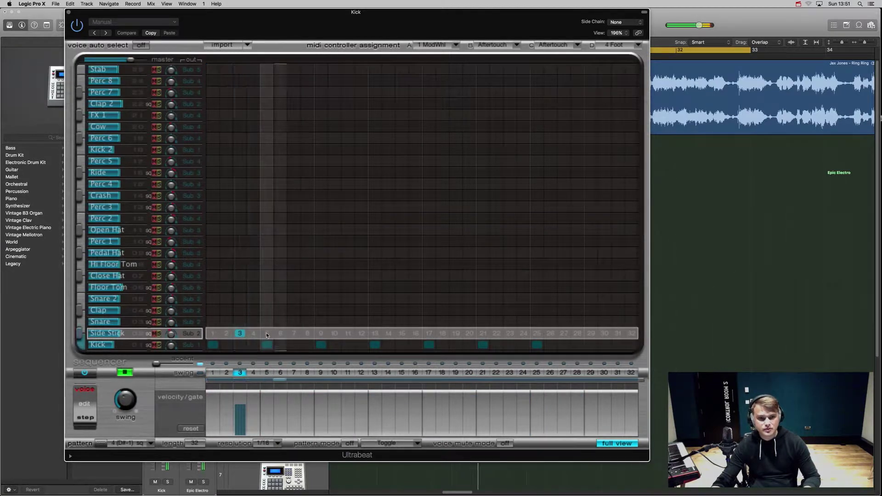
key("space")
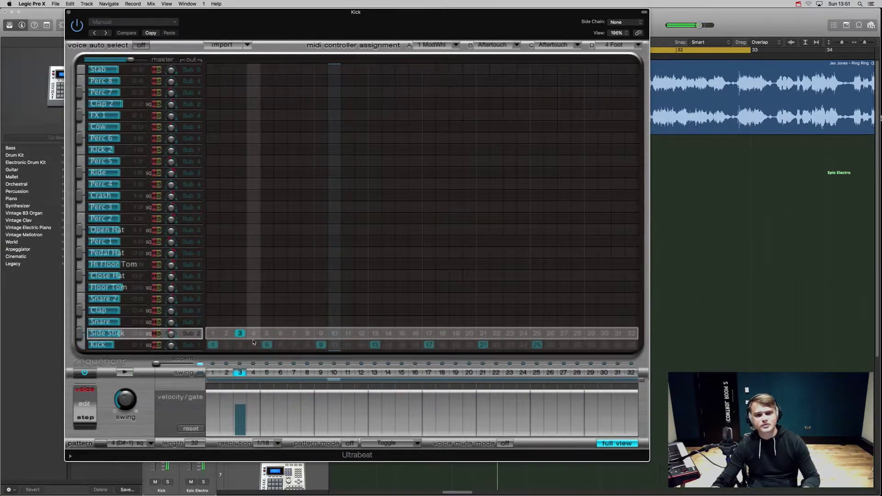
key("space")
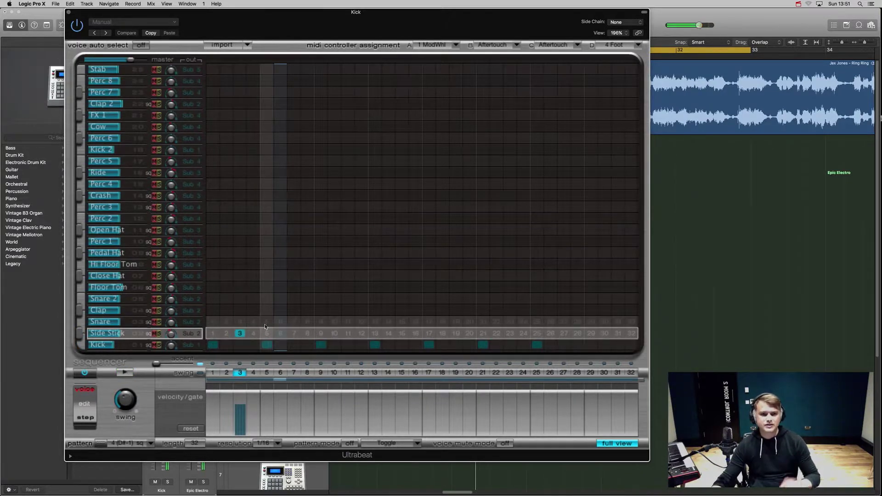
Replace the step 3 Side Stick hit with one on step 4 and add hits on steps 7, 12, 15, 20, 23, 28, 30 and 31.
left_click(240, 333)
left_click(253, 333)
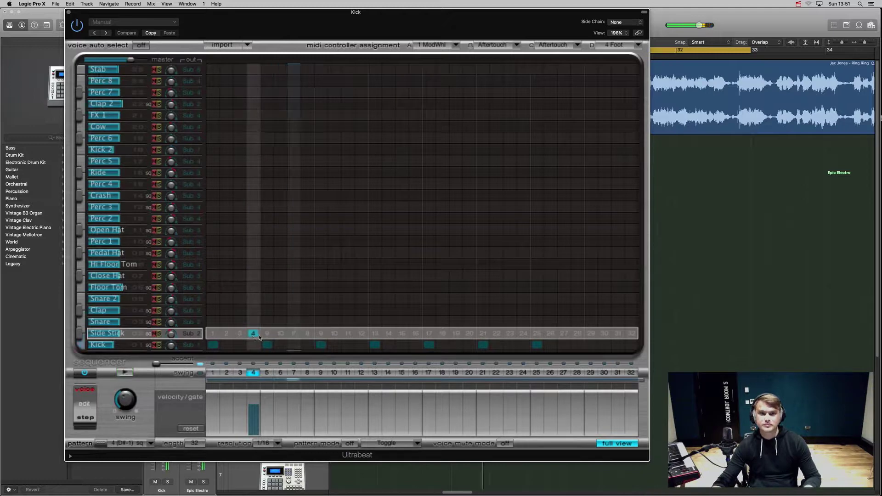
left_click(293, 335)
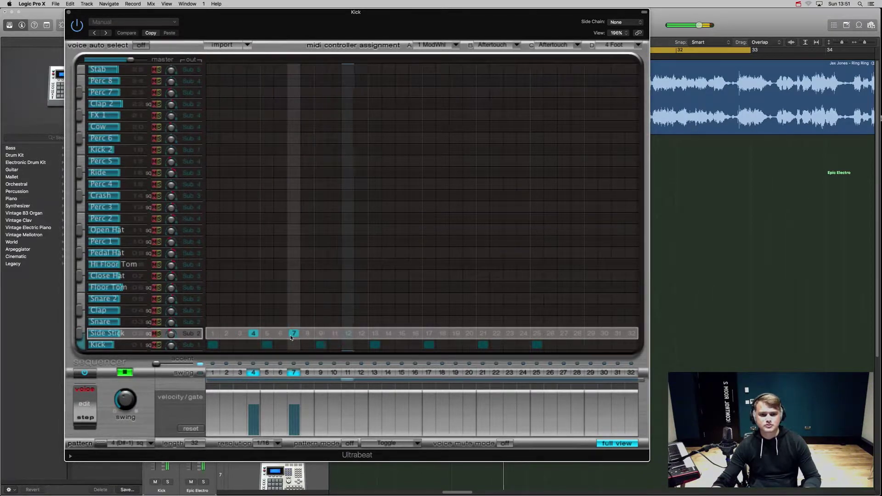
left_click(362, 334)
left_click(402, 333)
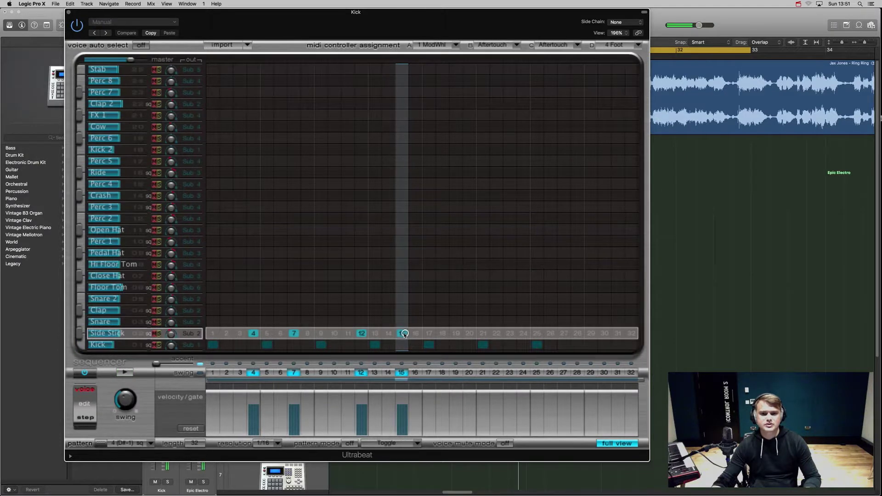
left_click(468, 333)
left_click(510, 334)
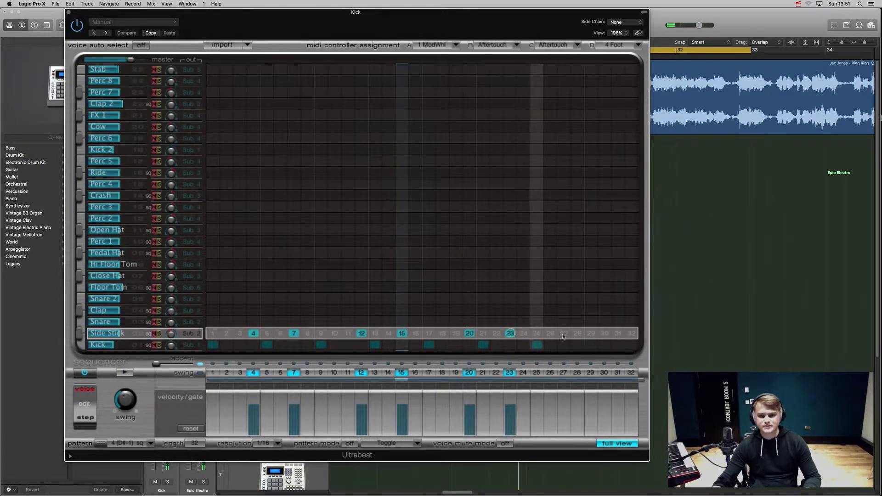
left_click(578, 334)
left_click(618, 334)
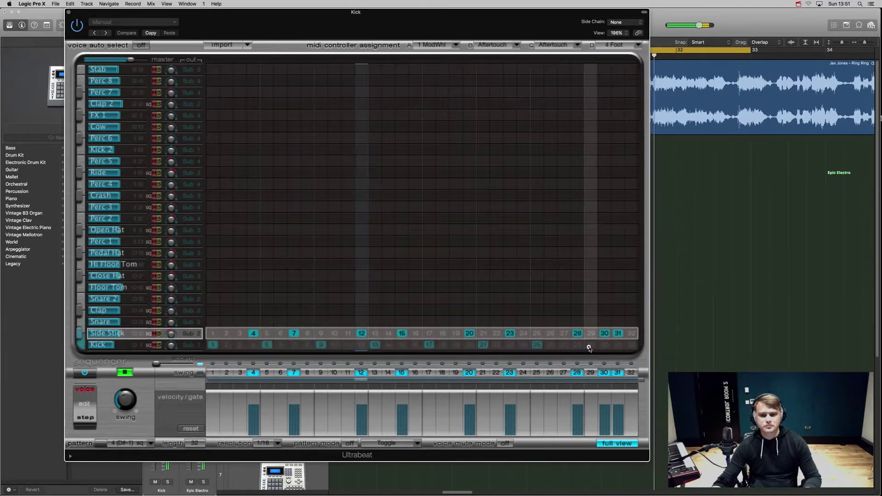
Add a Kick hit on step 29 and listen to the pattern against the song.
left_click(592, 345)
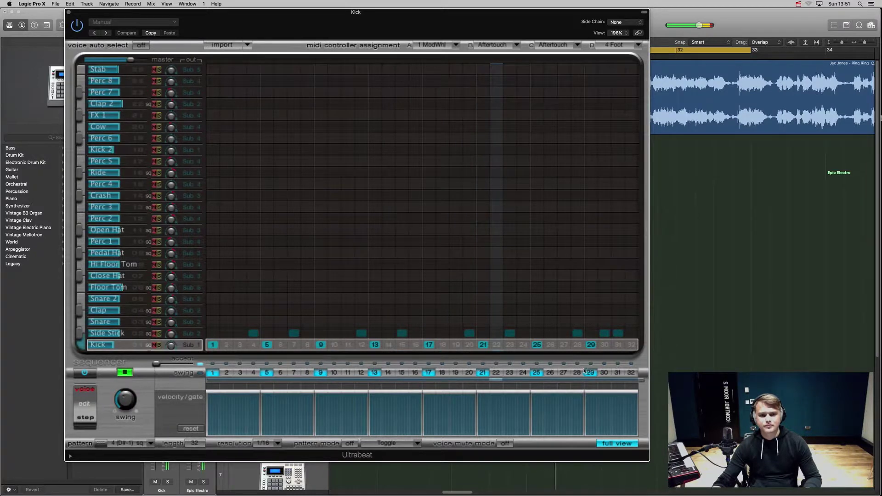
key("space")
Add Snare hits on steps 4, 7, 12, 15, 20, 23, 28, 30 and 31, and play the pattern.
left_click(253, 321)
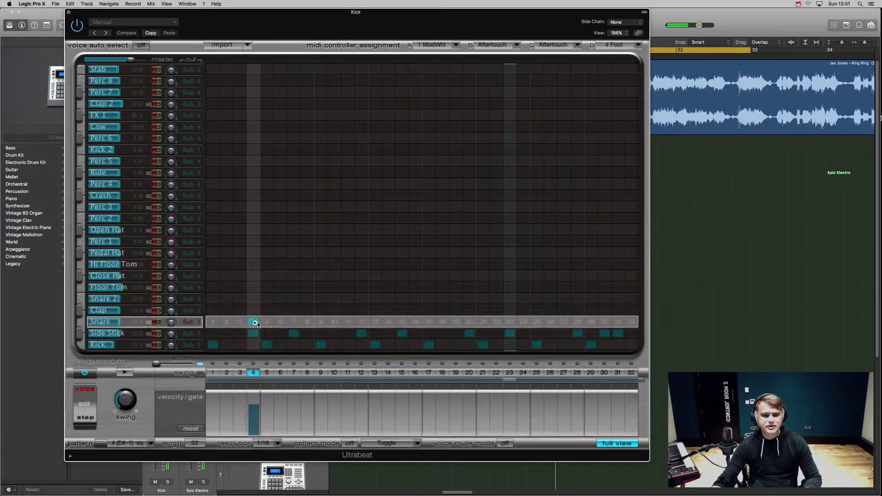
left_click(293, 322)
left_click(362, 321)
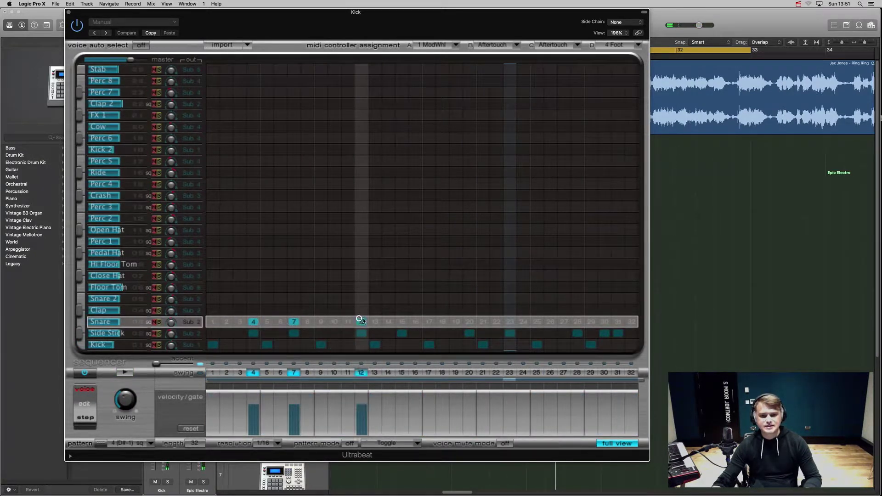
left_click(401, 321)
left_click(469, 322)
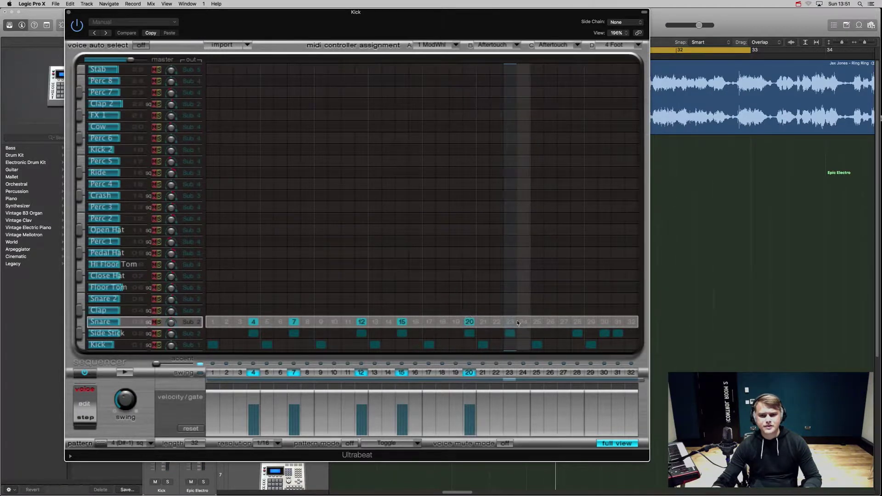
left_click(510, 321)
left_click(578, 322)
left_click(605, 322)
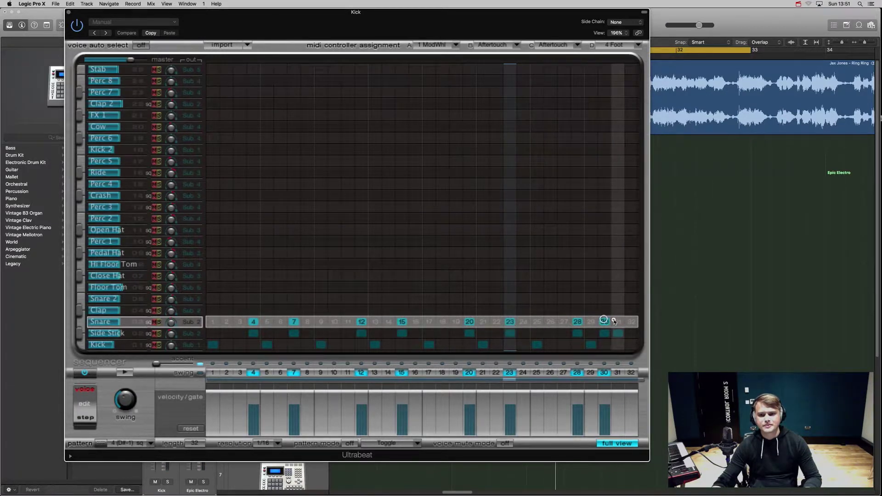
left_click(618, 322)
key("space")
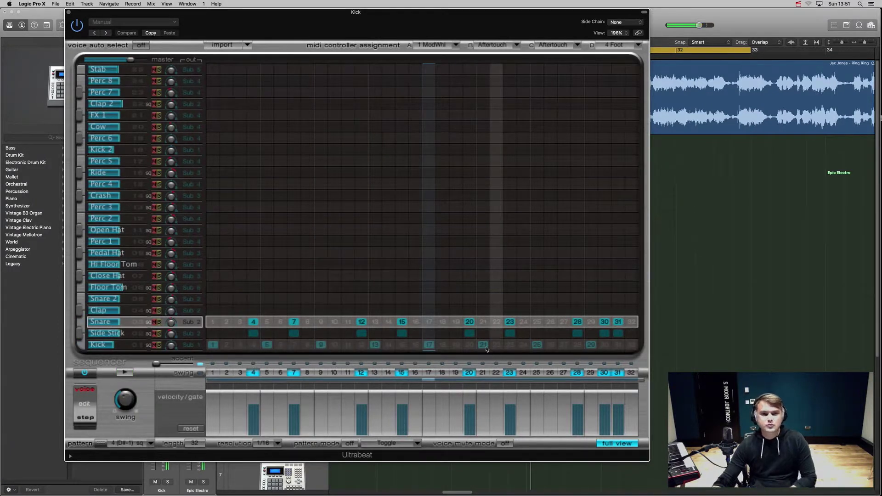
key("space")
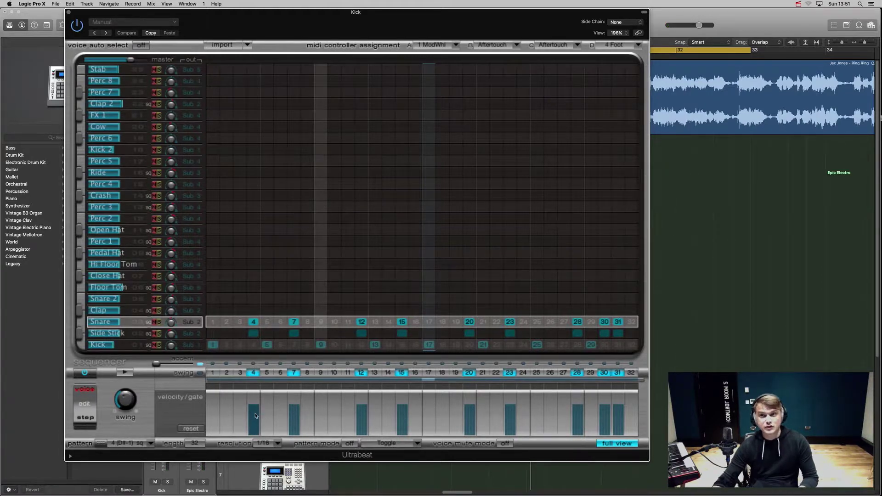
Try a lower velocity on all the Snare hits and play the pattern.
left_click_drag(256, 416, 253, 420)
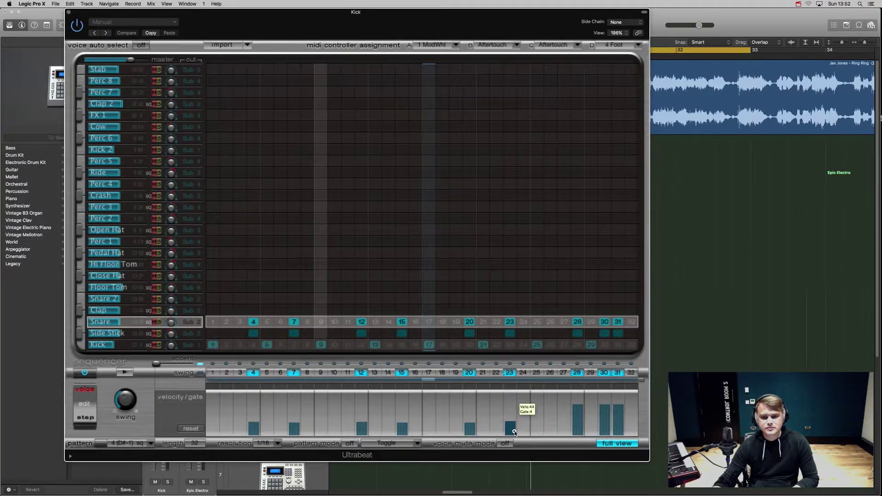
mouse_move(575, 421)
left_mouse_down()
mouse_move(574, 432)
mouse_move(619, 439)
left_mouse_up()
key("space")
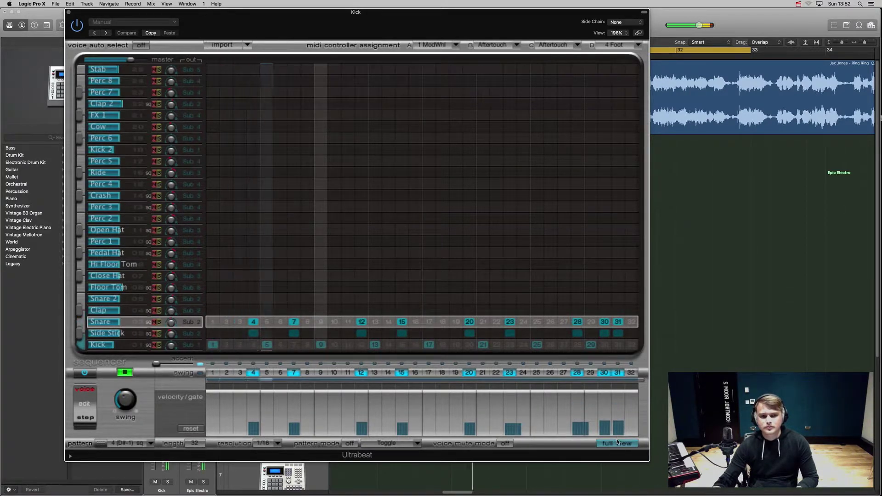
key("space")
Raise the velocity of all the Side Stick hits to 127 and play the pattern.
left_click(130, 336)
left_click(254, 416)
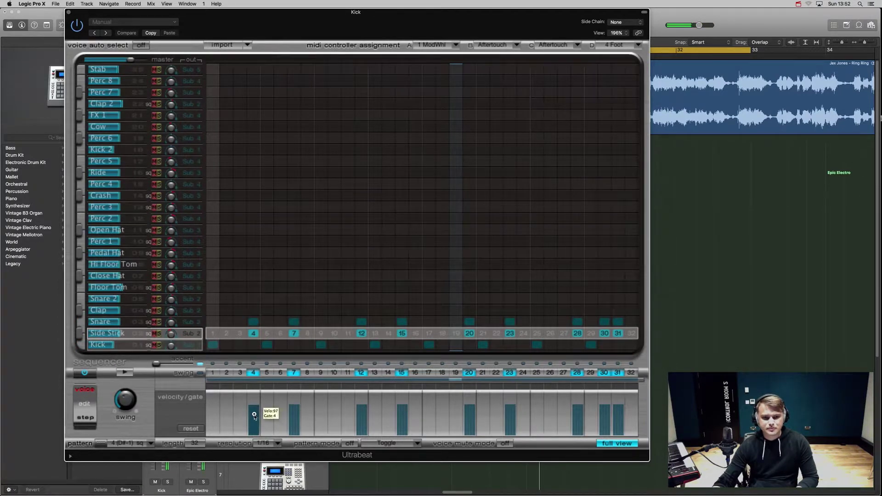
left_click_drag(294, 407, 296, 394)
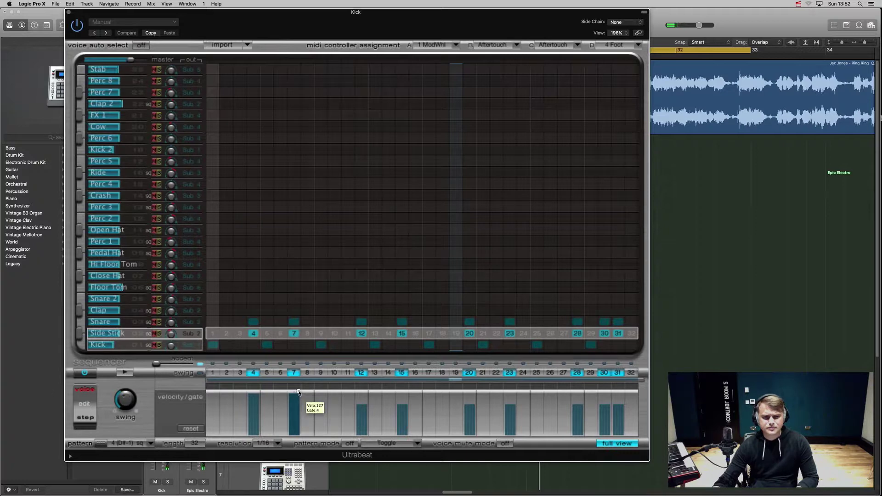
left_click_drag(361, 402, 361, 392)
left_click(404, 406)
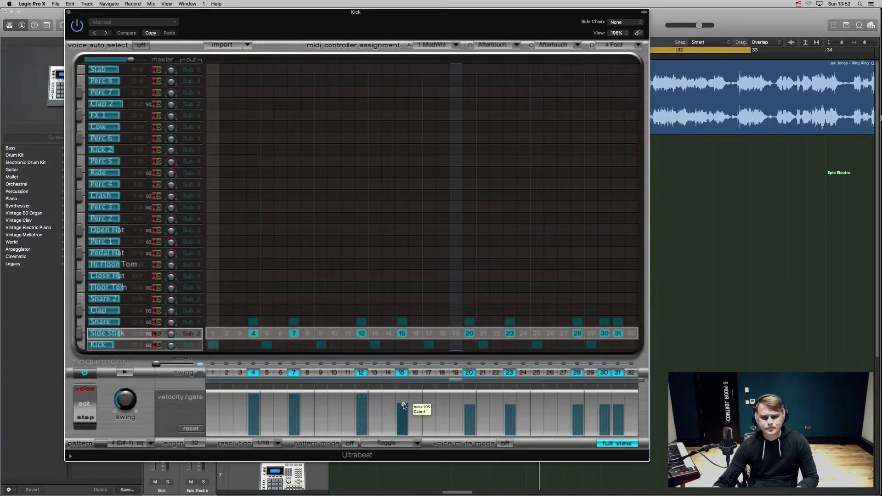
mouse_move(470, 408)
left_mouse_down()
mouse_move(473, 394)
mouse_move(511, 395)
left_mouse_up()
mouse_move(582, 418)
left_mouse_down()
mouse_move(583, 395)
mouse_move(618, 394)
left_mouse_up()
left_click(609, 415)
key("space")
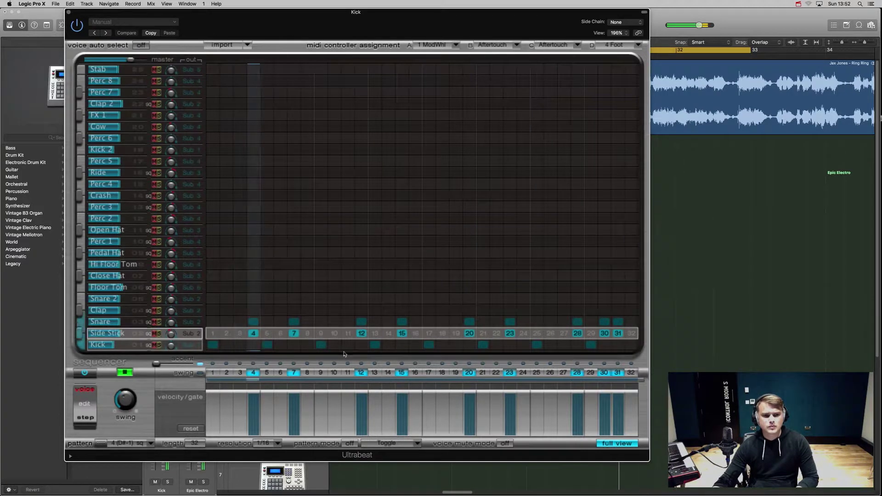
key("space")
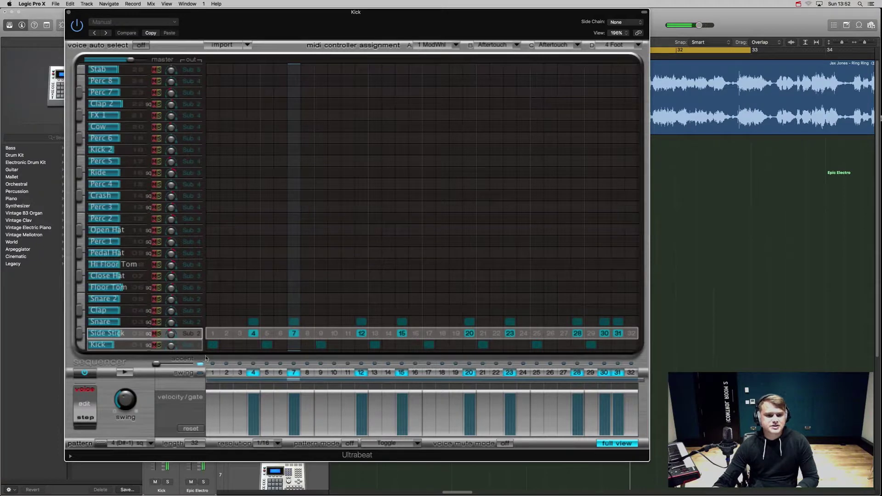
Reduce all the Snare hits to a very low velocity and play the pattern against the song.
left_click(189, 335)
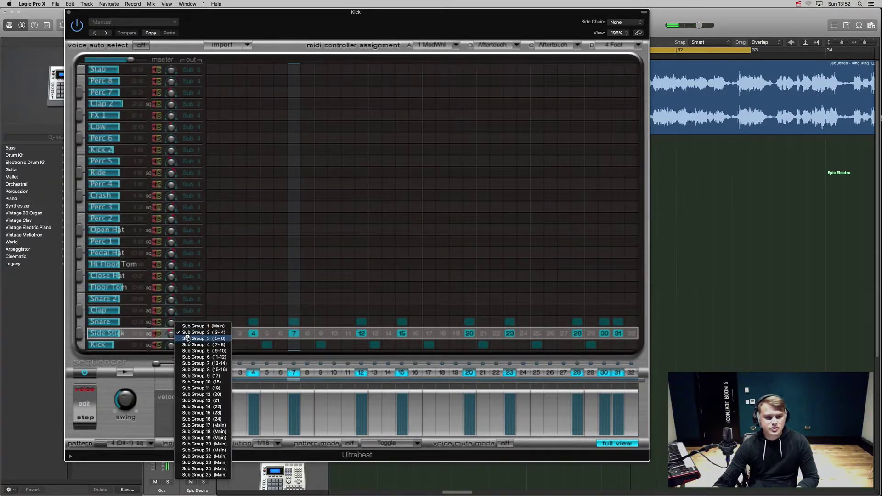
left_click(134, 325)
left_click(133, 324)
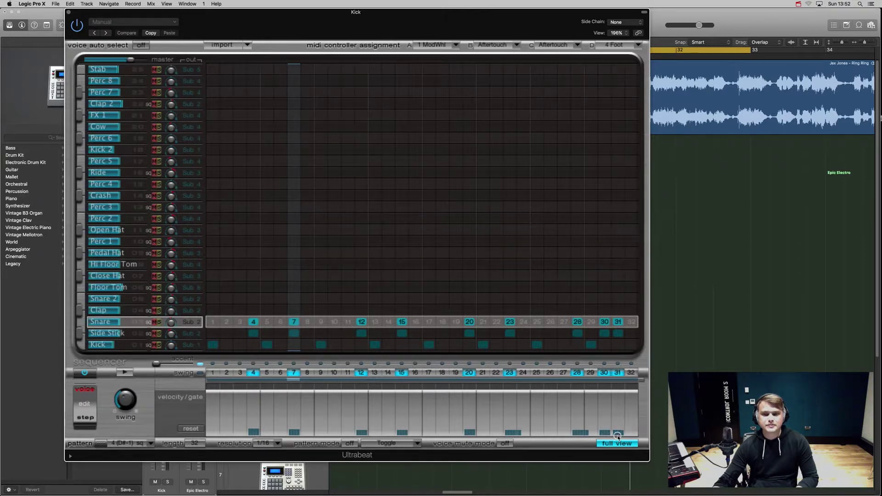
key("space")
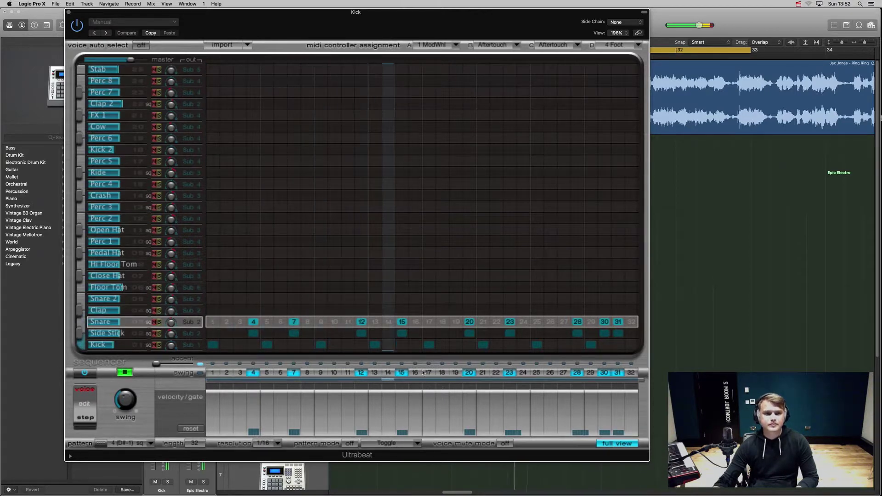
key("space")
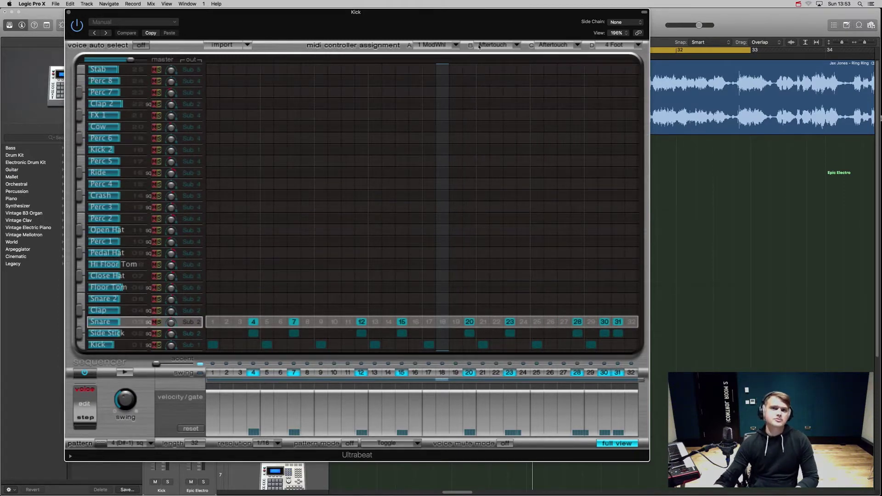
Place the Ultrabeat pattern as a MIDI region on the Epic Electro track at bar 32 and switch off the Ultrabeat sequencer.
left_click_drag(480, 22, 445, 21)
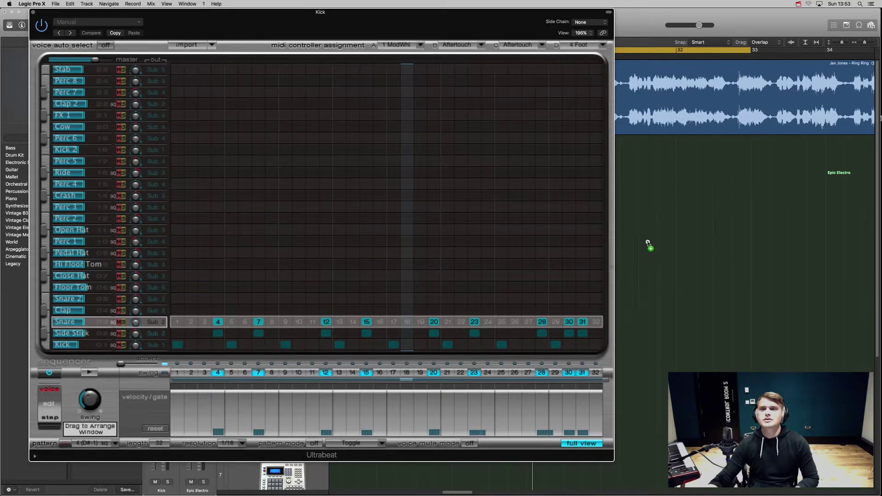
left_click_drag(648, 244, 689, 183)
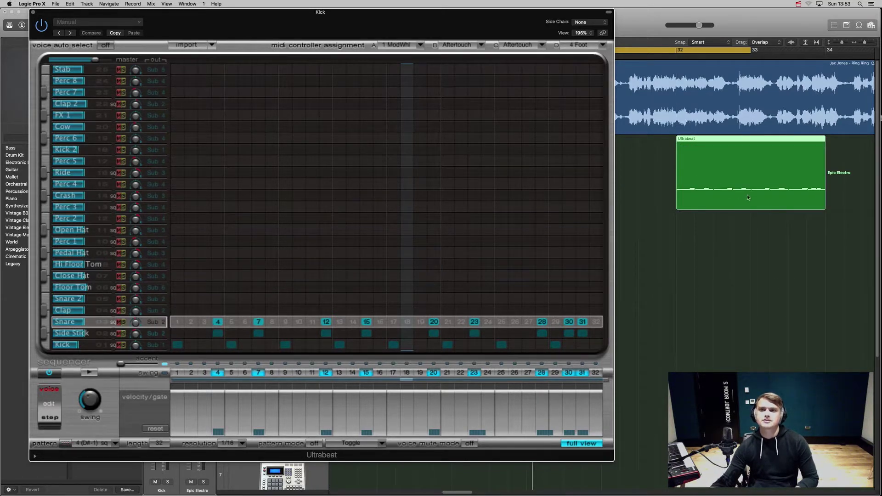
left_click(49, 374)
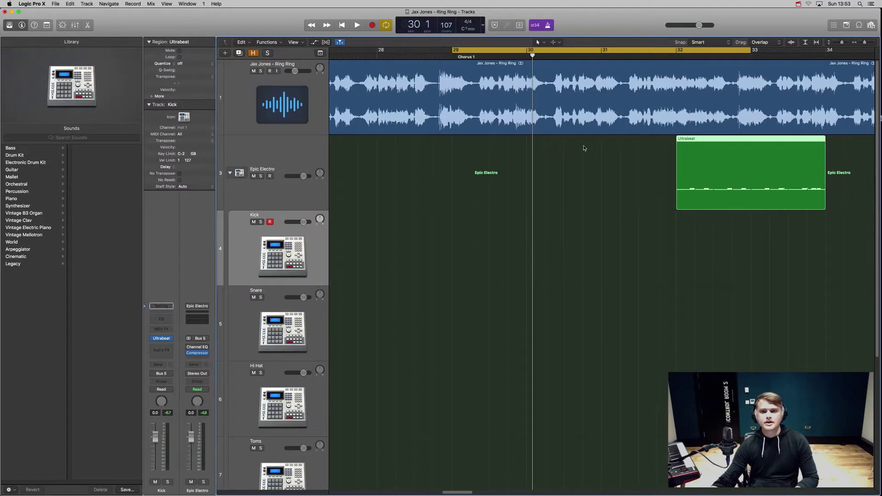
Move the Ultrabeat region to bar 29 and play it against the song.
left_click_drag(727, 170, 504, 160)
key("space")
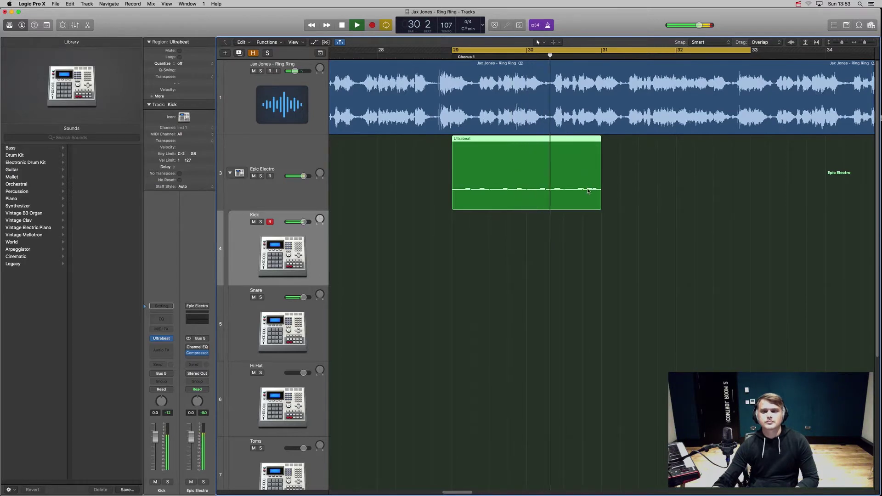
key("space")
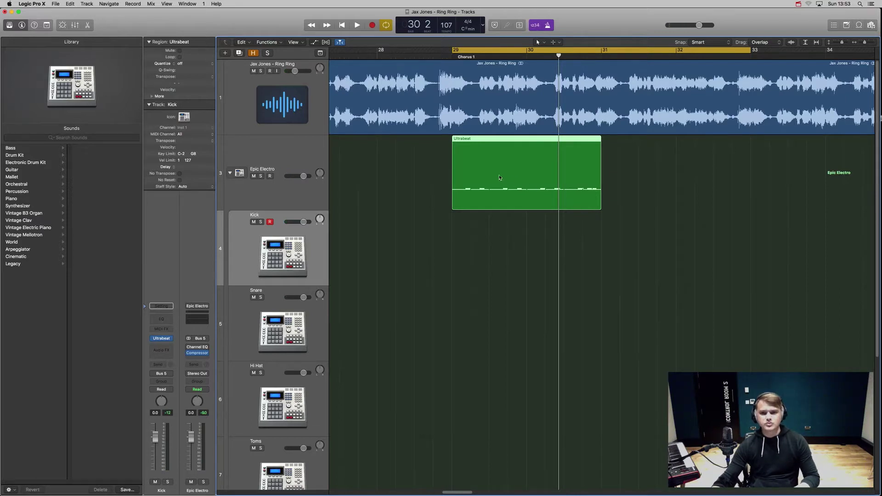
Try duplicating the Ultrabeat region to bar 31, play it and delete the copies again.
left_click_drag(500, 177, 648, 177)
key("space")
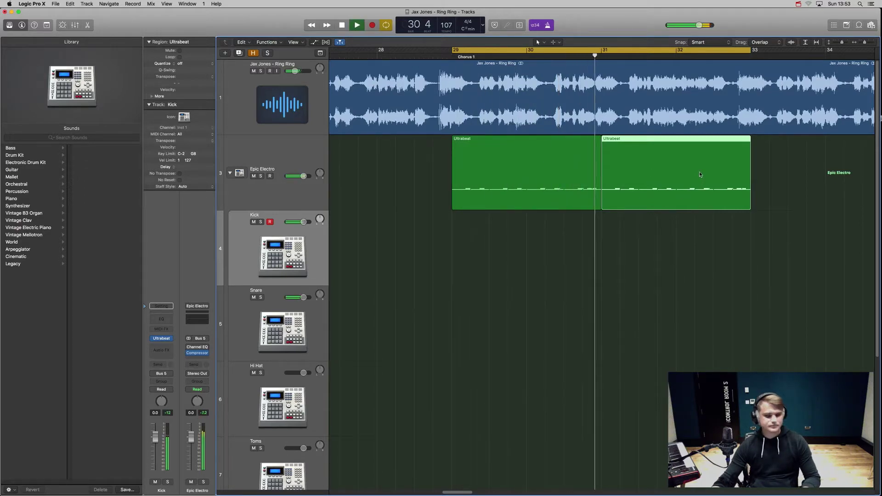
key("space")
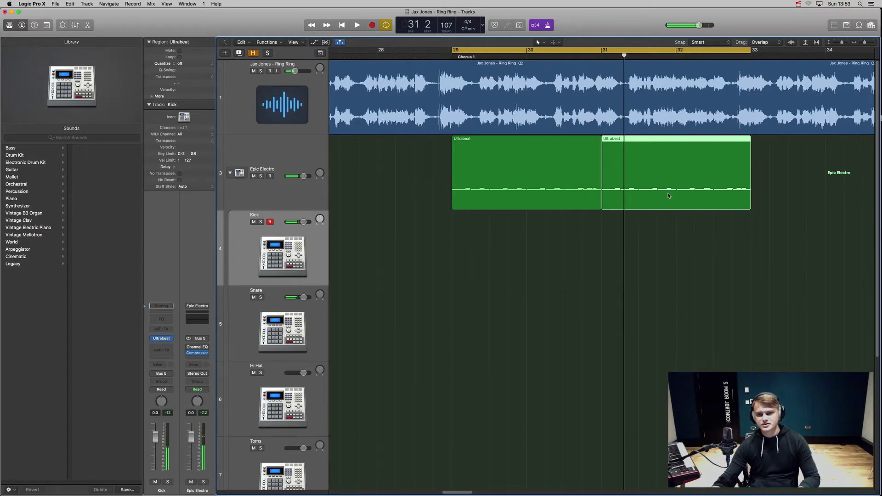
key("Delete")
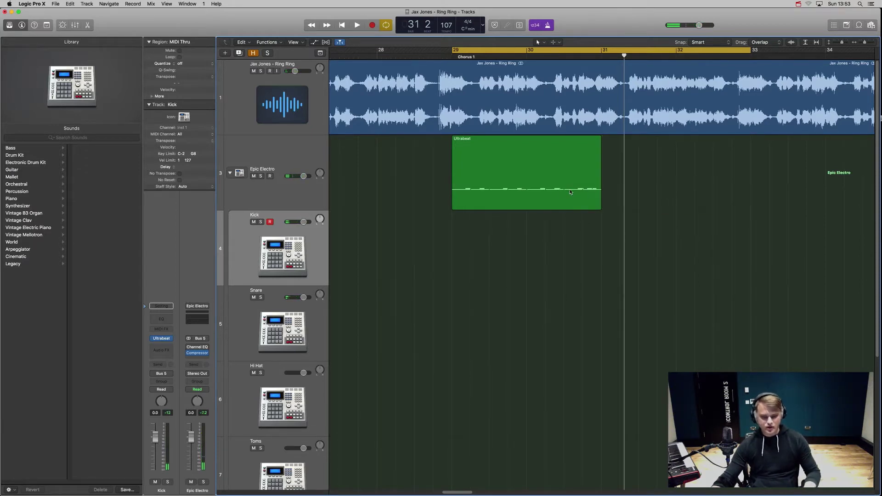
left_click_drag(570, 192, 652, 189)
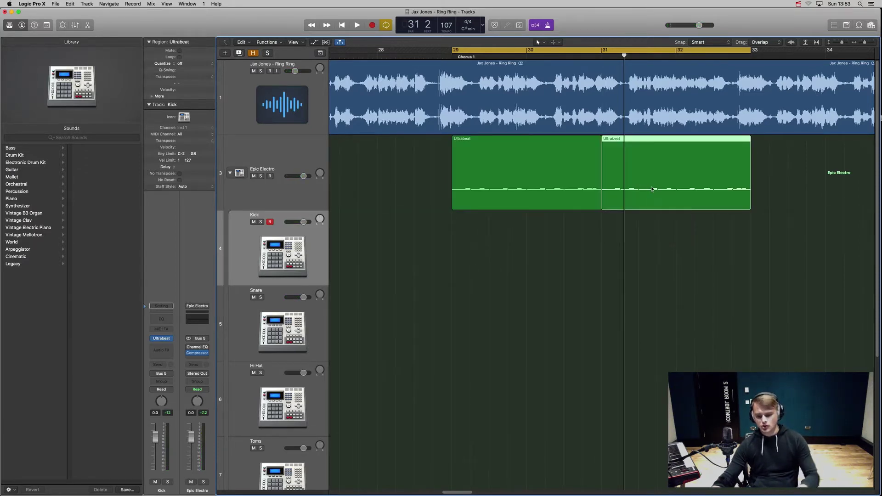
key("Delete")
left_click(575, 182)
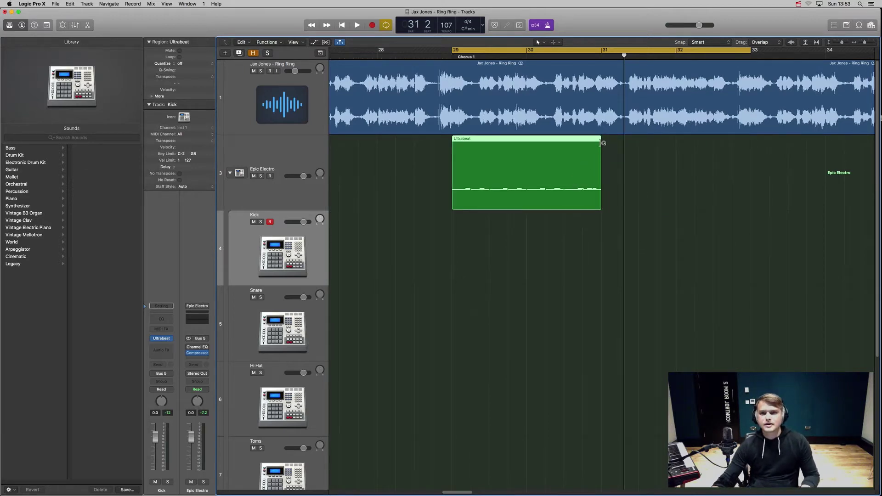
Try looping the Ultrabeat region along the Epic Electro track, and take the loop off again.
left_click_drag(603, 143, 569, 156)
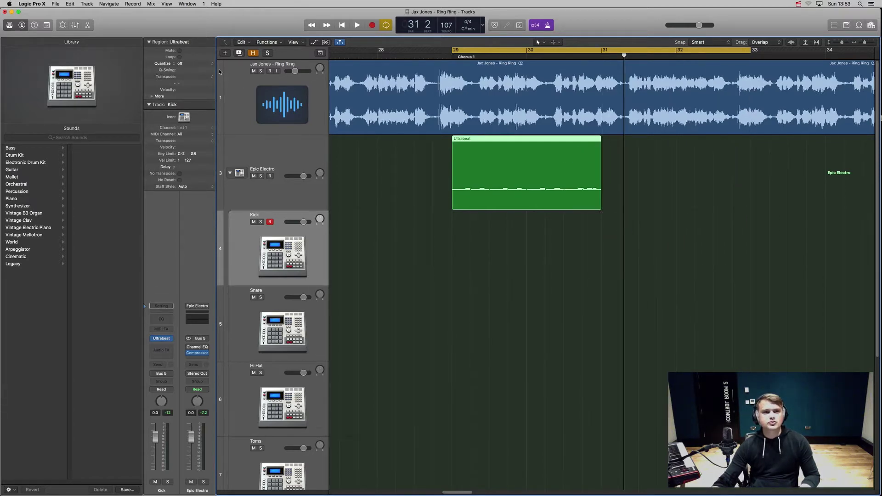
left_click(180, 57)
left_click(180, 58)
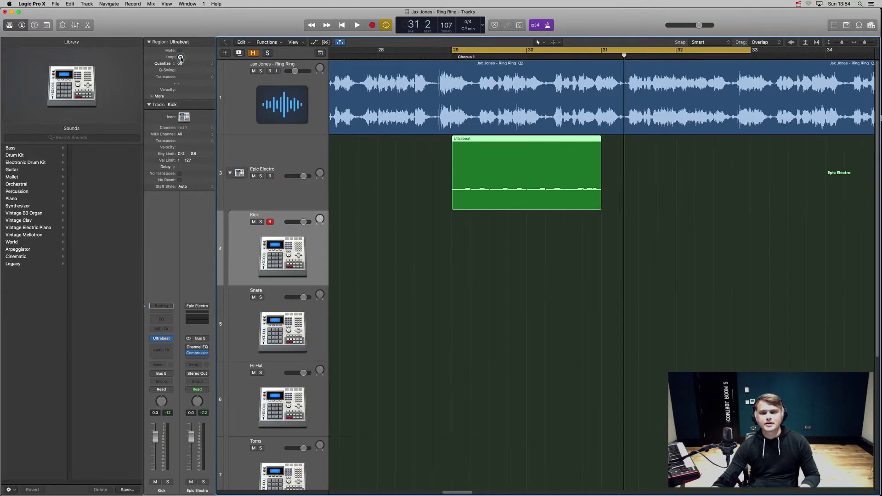
left_click(180, 58)
scroll(446, 179, "right", 5)
scroll(445, 180, "left", 6)
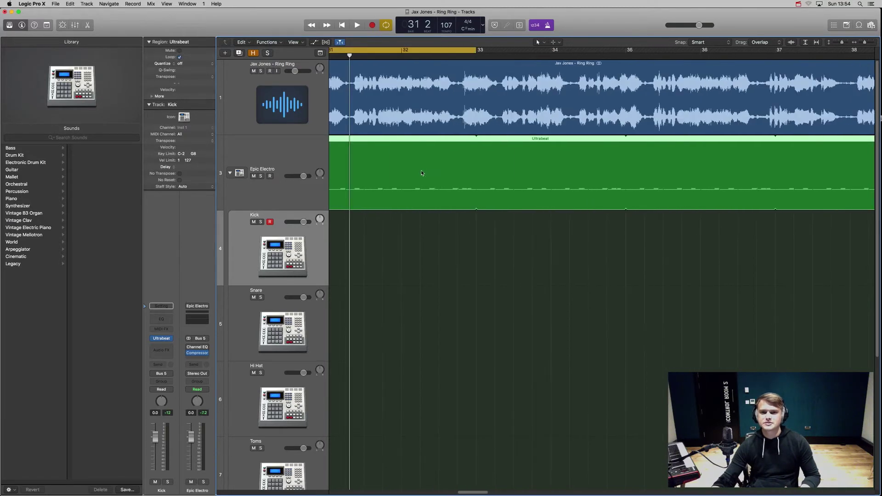
left_click_drag(631, 140, 391, 157)
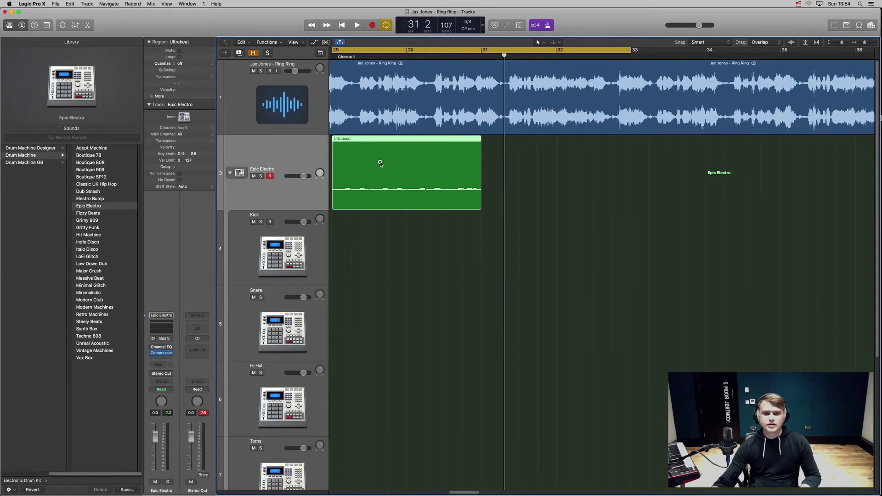
Try copying the Ultrabeat region and pasting it at bar 33 on the Epic Electro track, and undo the paste.
left_click(72, 2)
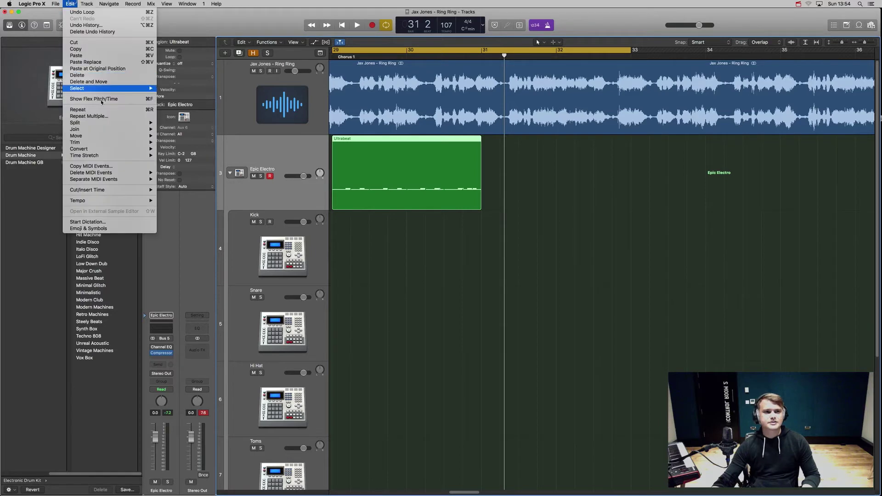
left_click(93, 49)
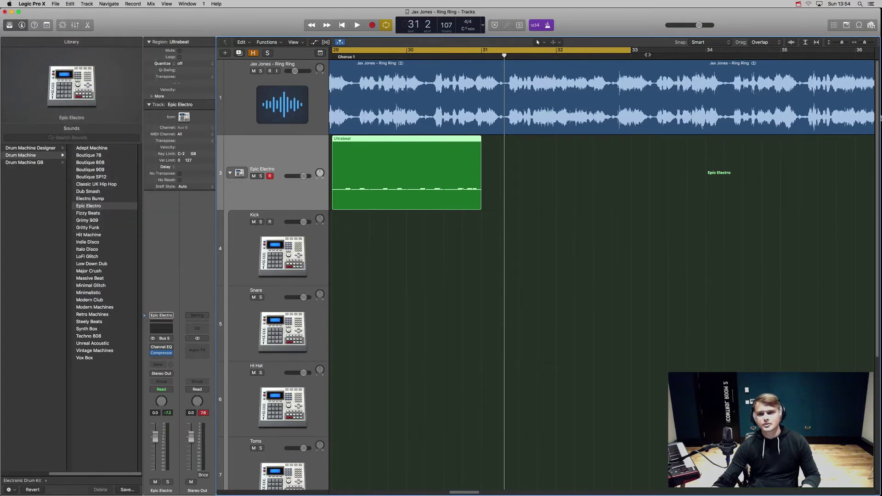
left_click_drag(505, 55, 632, 55)
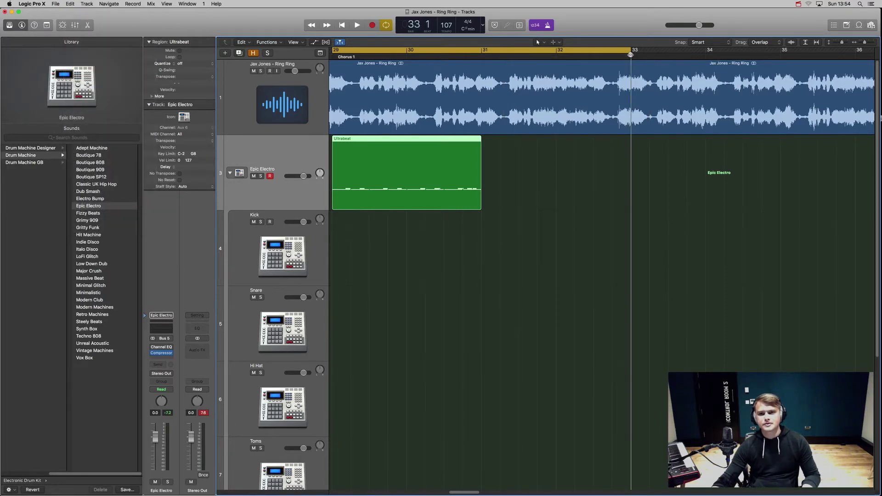
left_click(70, 3)
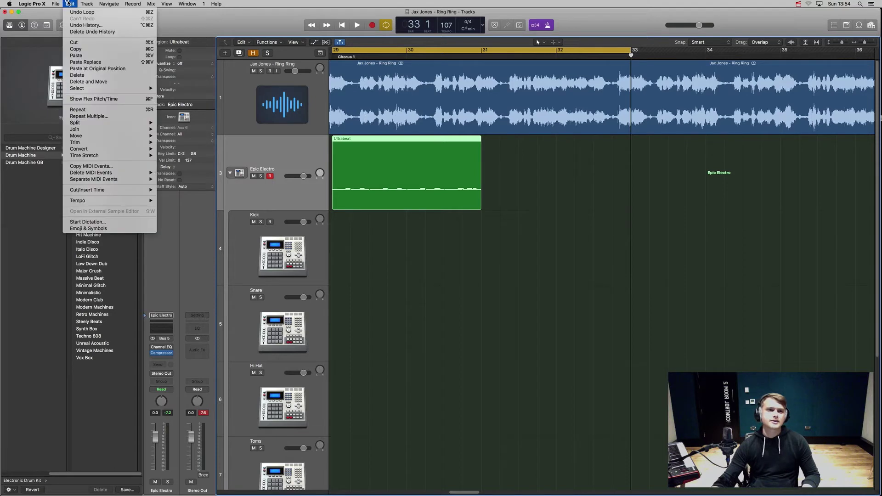
left_click(92, 56)
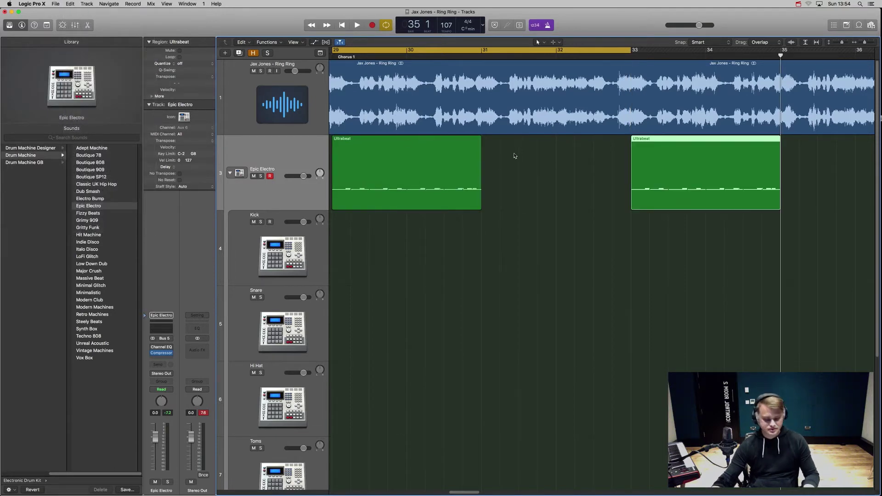
key("super+z")
Duplicate the Ultrabeat region to bar 31 on the Epic Electro track, directly after the original.
left_click_drag(417, 177, 565, 176)
scroll(440, 189, "left", 4)
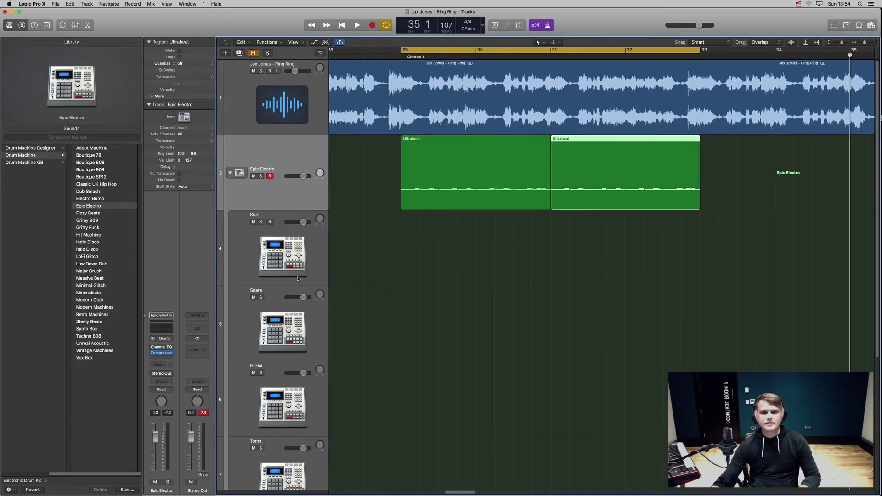
Mute the Jax Jones - Ring Ring track and lower the Kick track's volume slightly while the drum pattern plays.
left_click(254, 71)
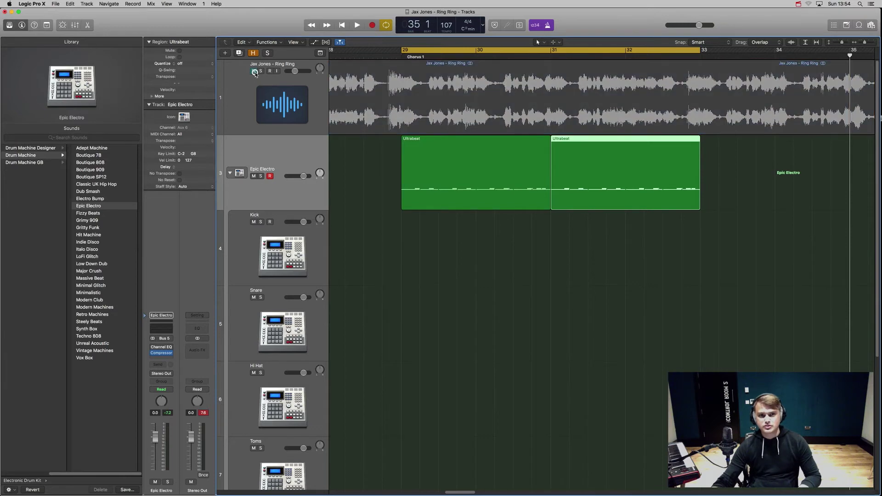
left_click(254, 72)
left_click(254, 72)
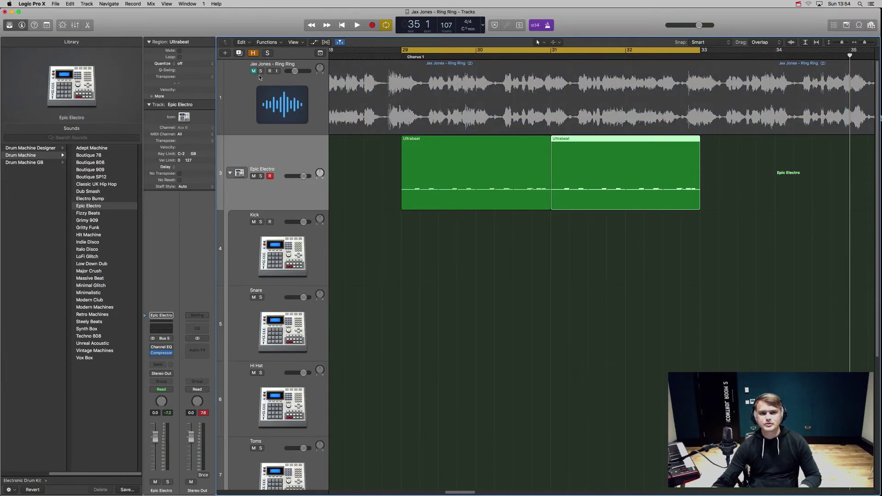
key("space")
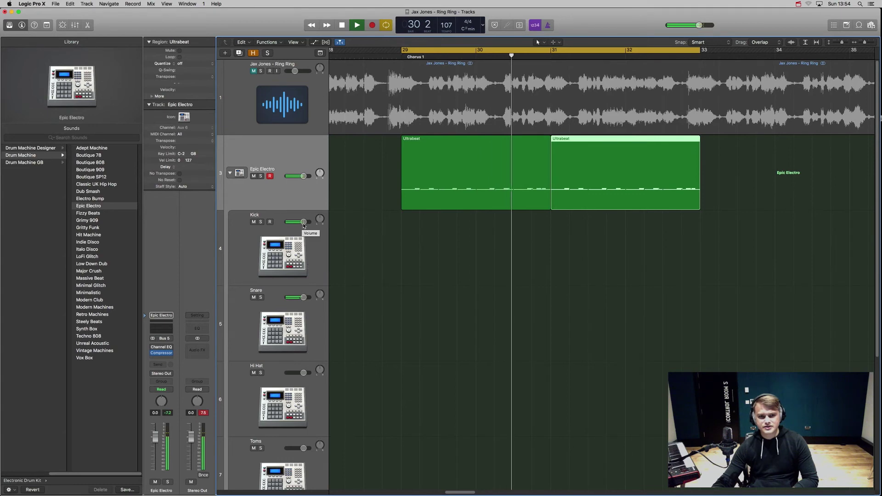
left_click_drag(298, 225, 291, 230)
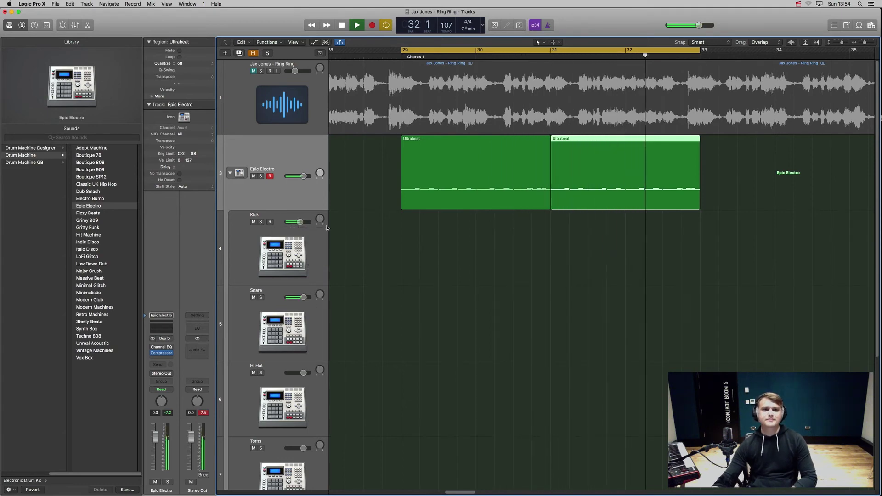
Unmute the Jax Jones - Ring Ring track with its volume raised to -9.8 dB, and collapse the Epic Electro track stack after stopping playback.
left_click(254, 71)
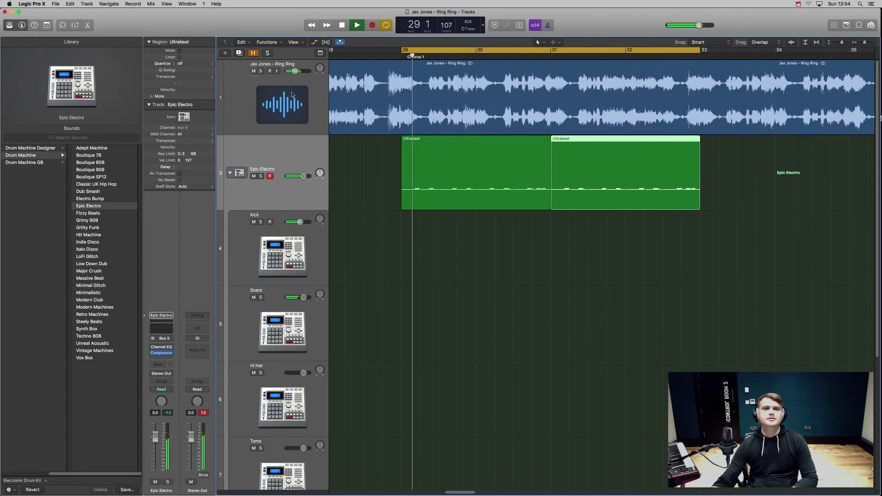
left_click_drag(295, 71, 298, 72)
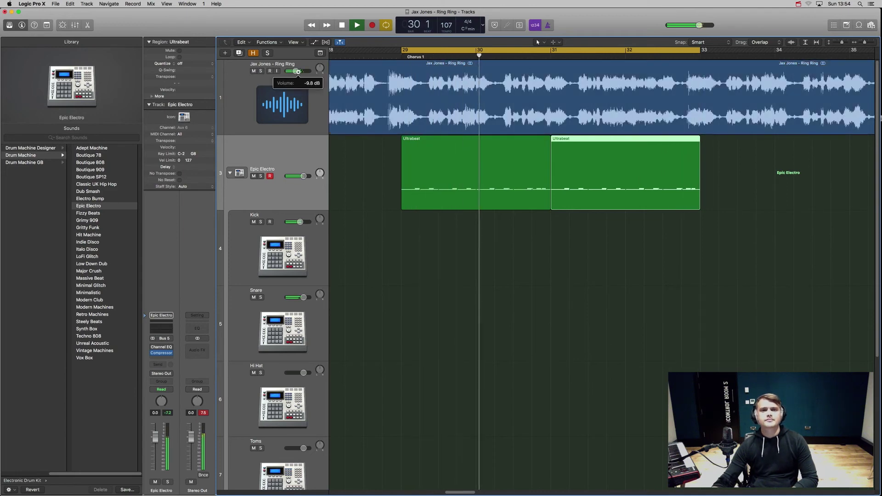
key("space")
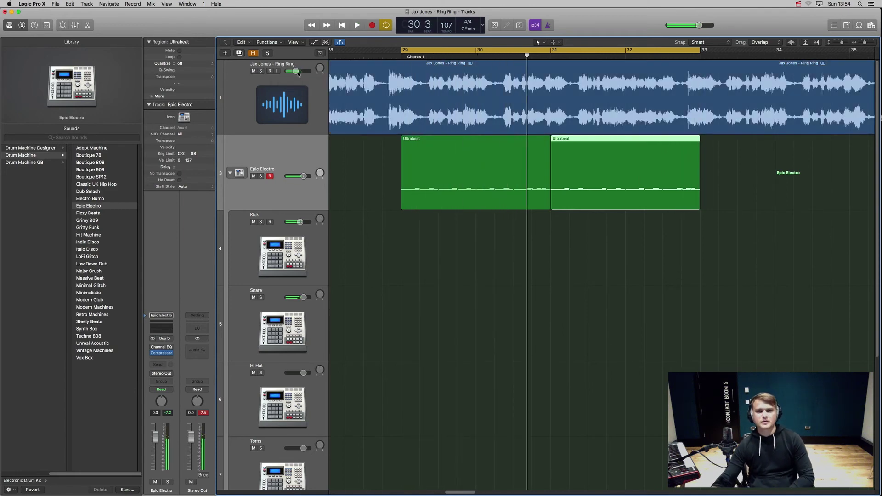
left_click(231, 173)
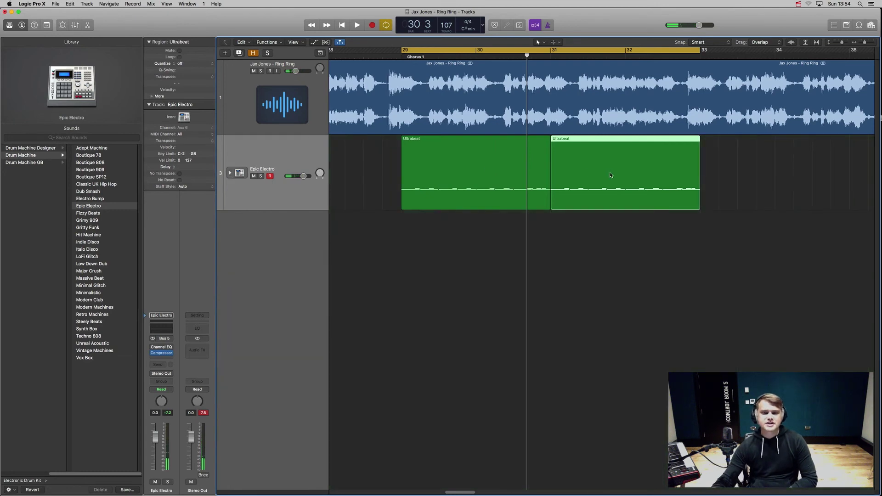